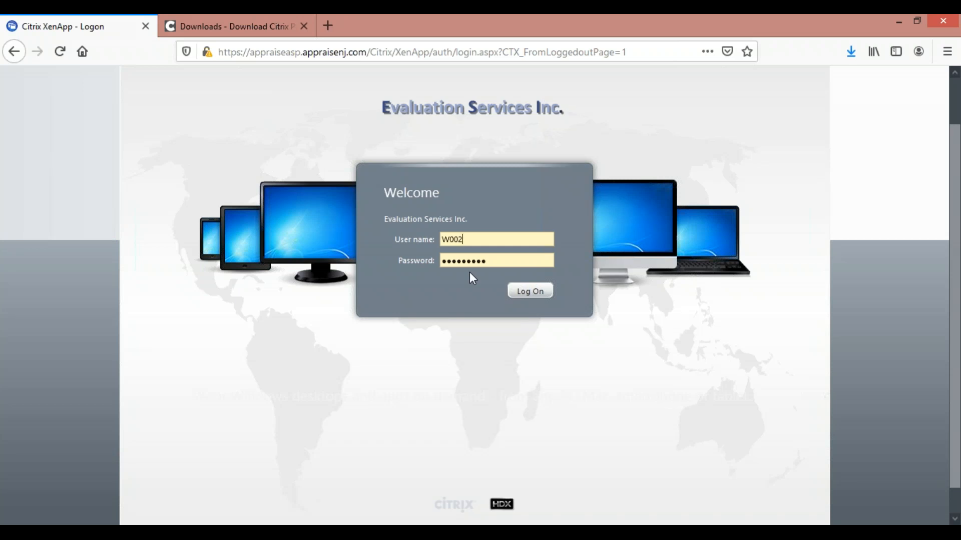
Look at the Citrix downloads page, return to the XenApp logon page and log on with the prefilled credentials
left_click(255, 27)
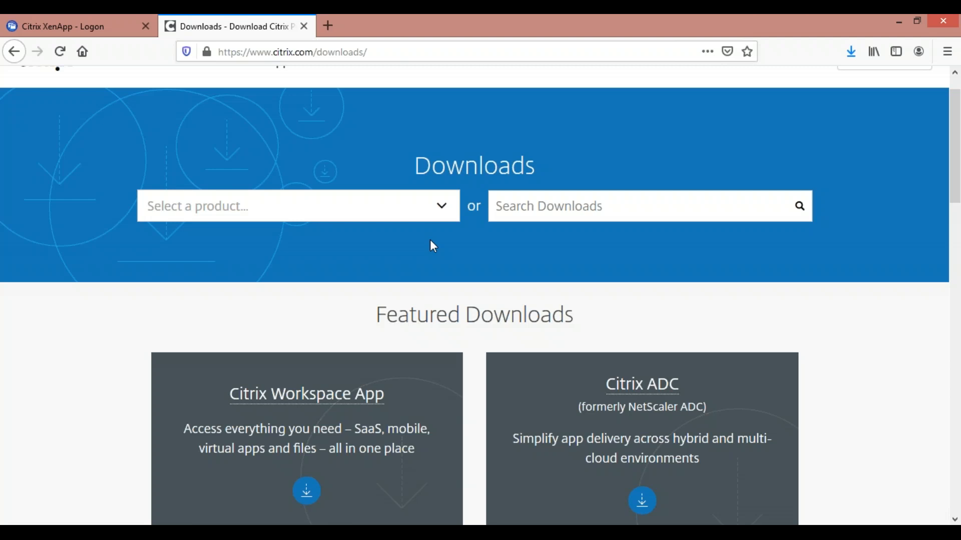
left_click(109, 25)
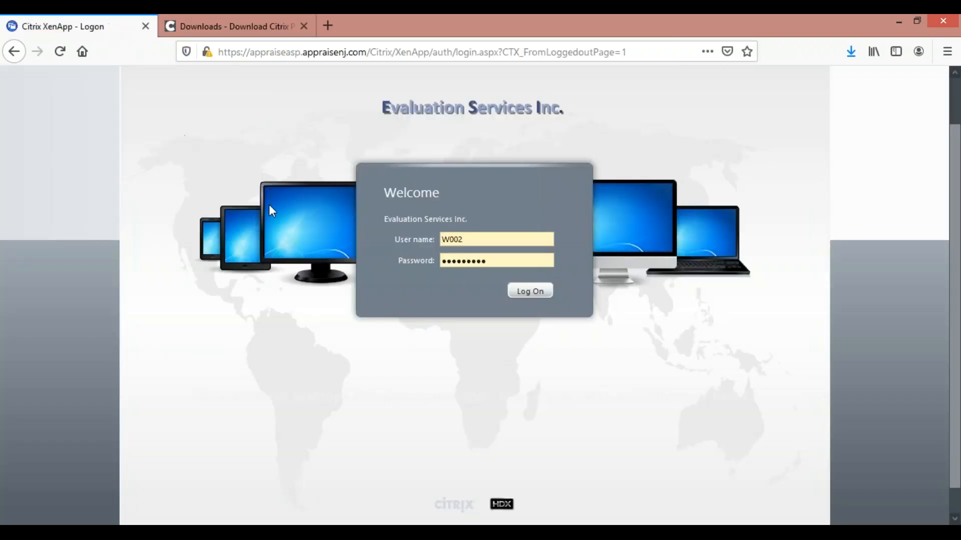
left_click(540, 295)
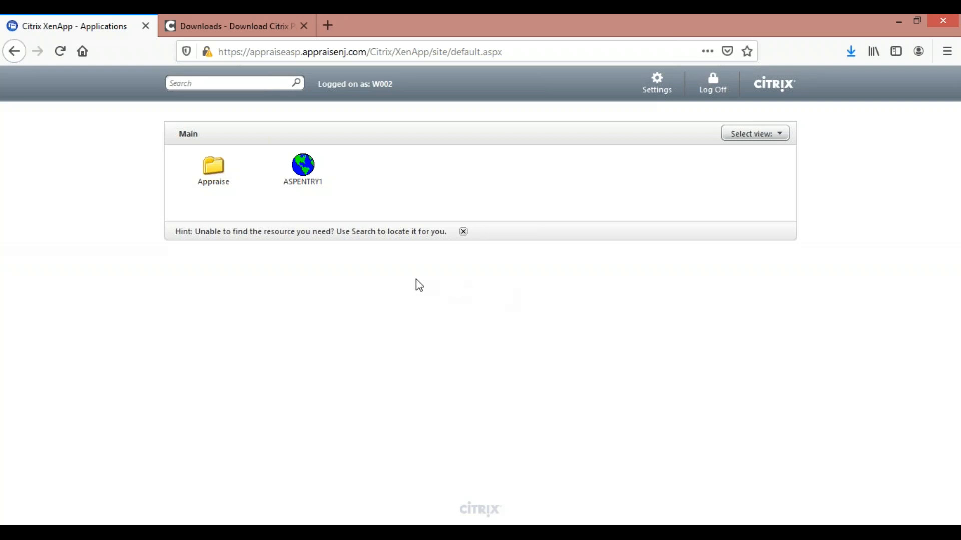
Launch ASPENTRY1 with Citrix Connection Manager, acknowledge the reconnection notice and open the Appraise product
left_click(313, 186)
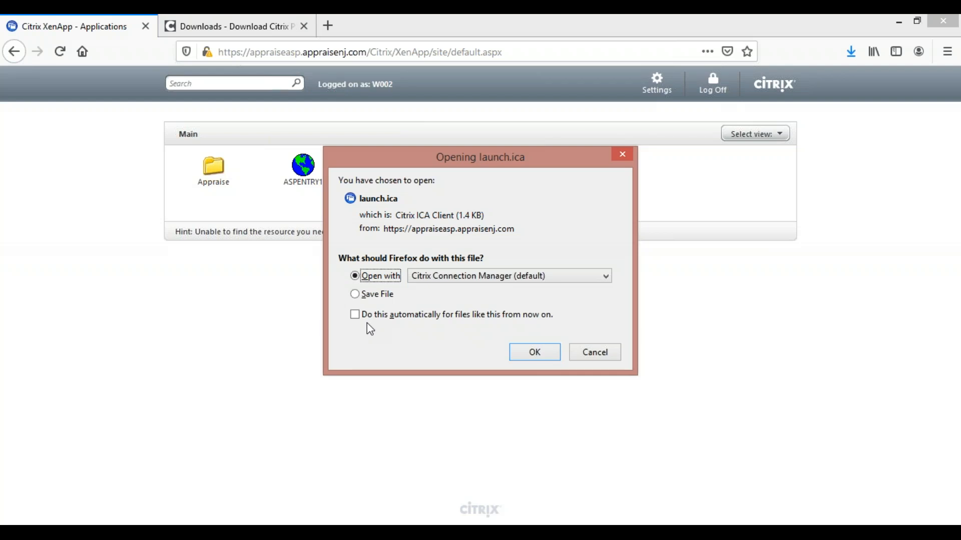
left_click(524, 353)
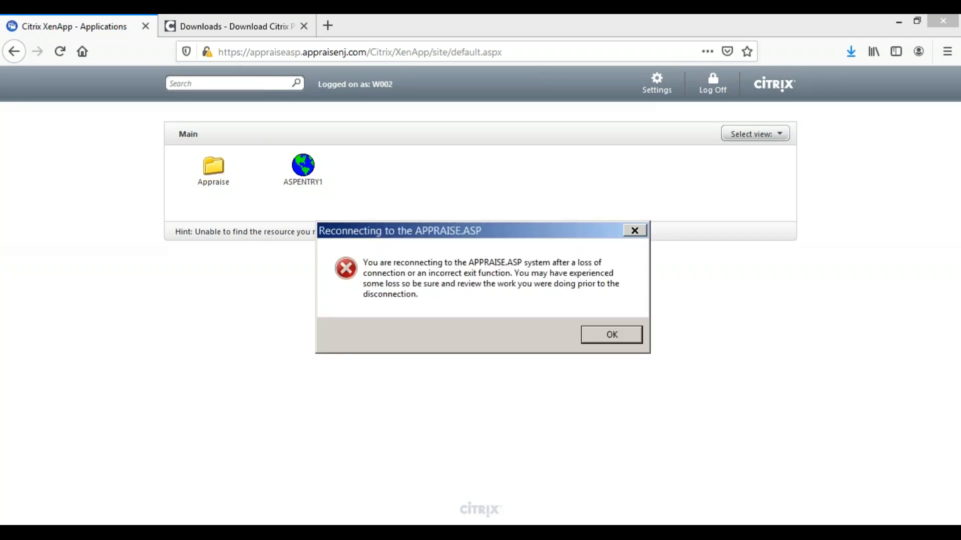
left_click(603, 335)
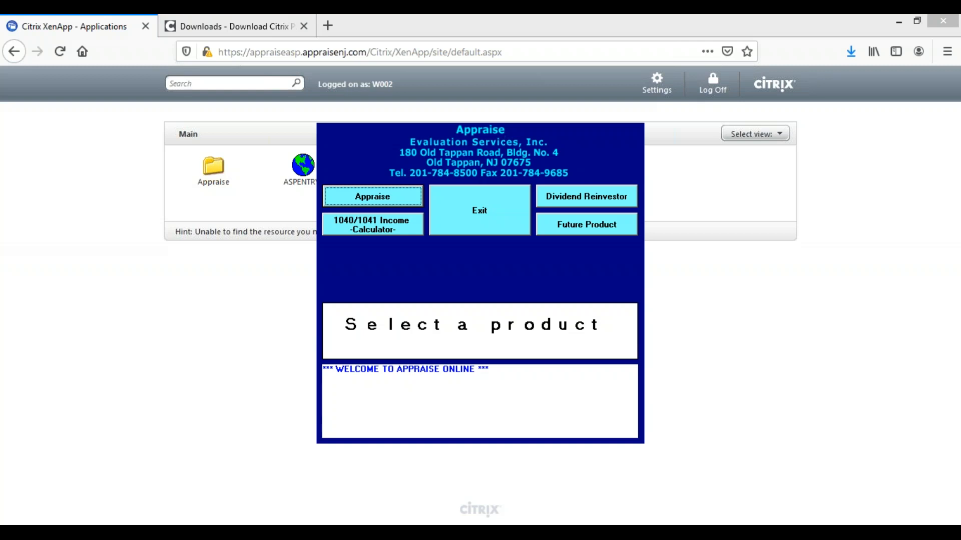
left_click(378, 200)
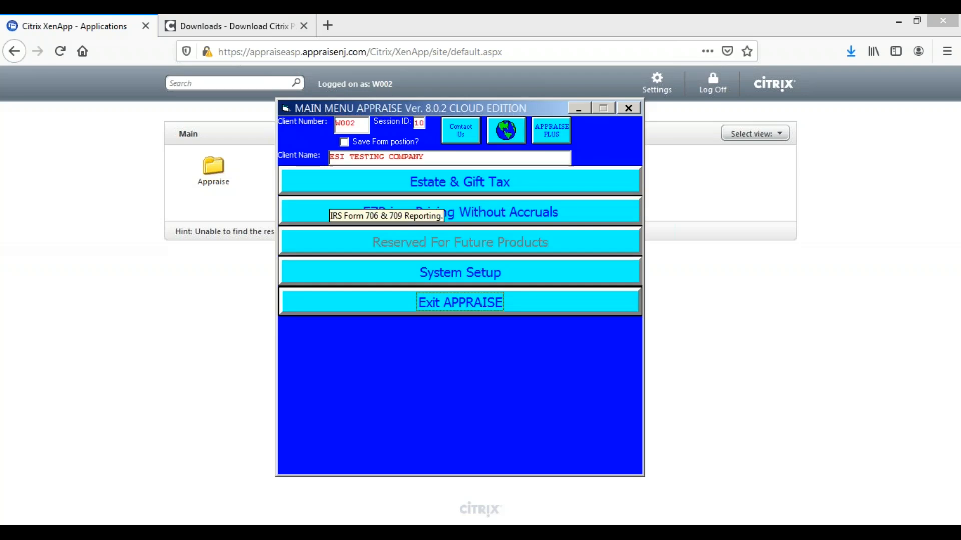
Review the directory settings in System Setup and the local DEMO DATA folder, and return to the APPRAISE main menu
left_click(428, 276)
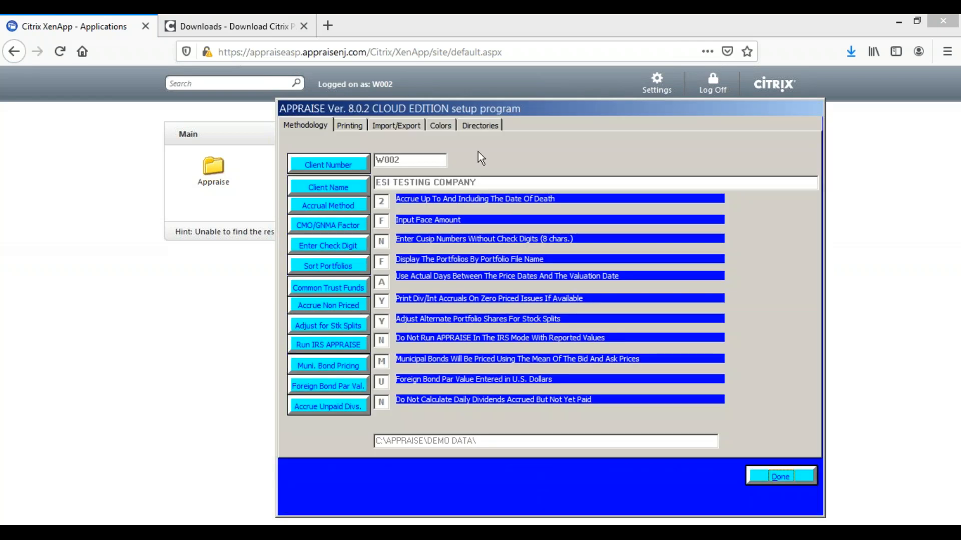
left_click(477, 123)
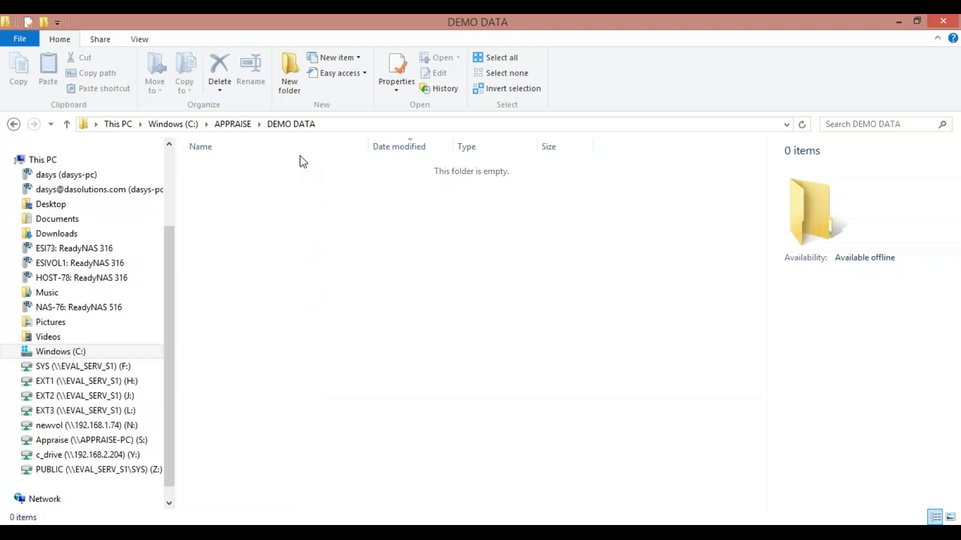
left_click(898, 22)
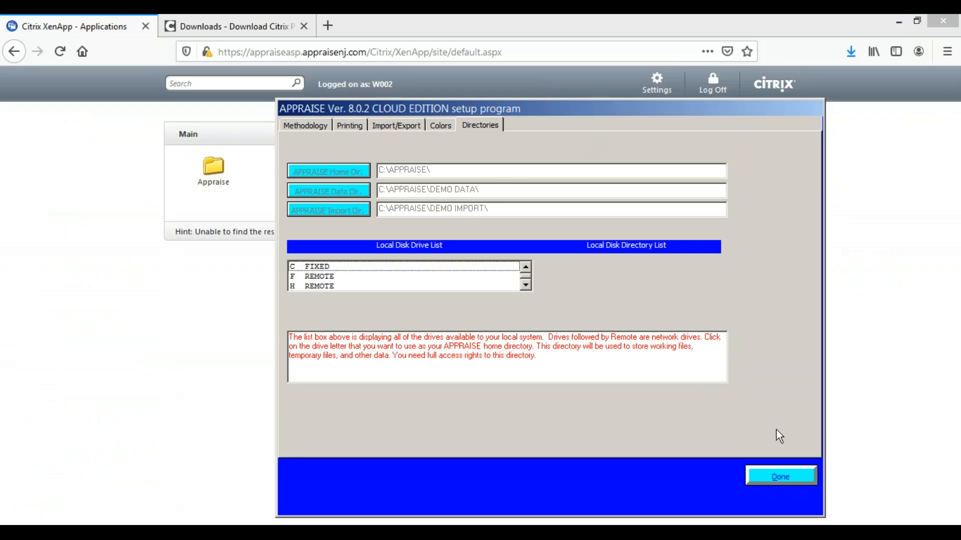
left_click(778, 472)
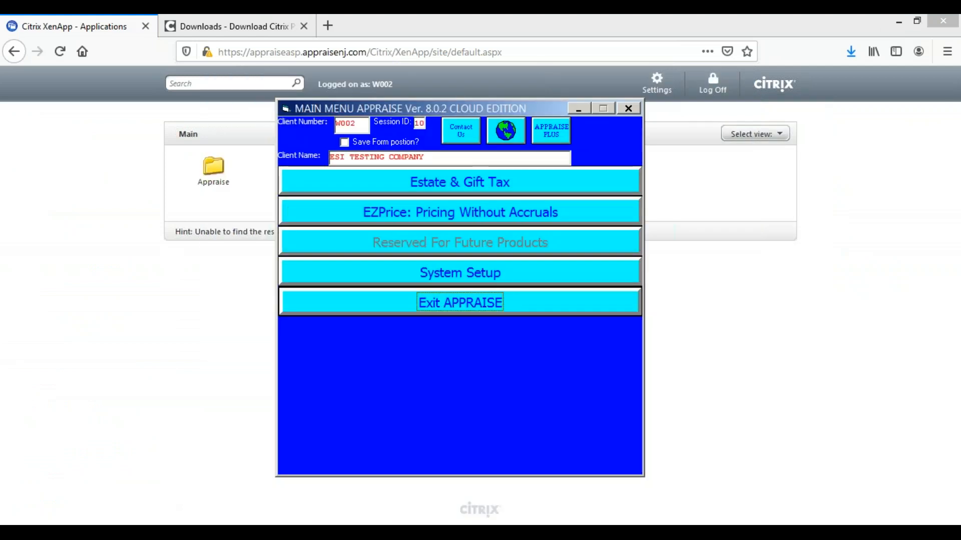
Create a new Estates portfolio under Estate & Gift Tax with the portfolio ID SAMPLE 10401041
left_click(424, 183)
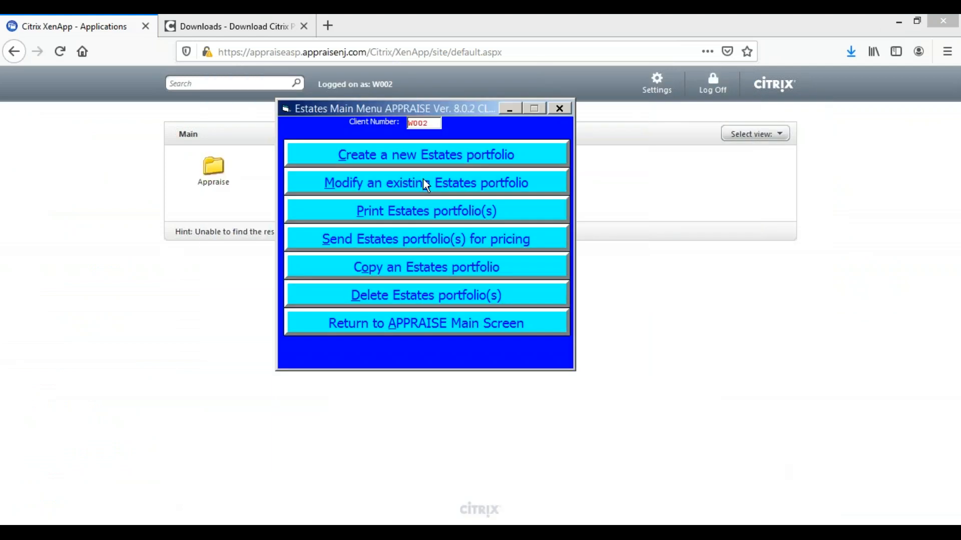
left_click(412, 154)
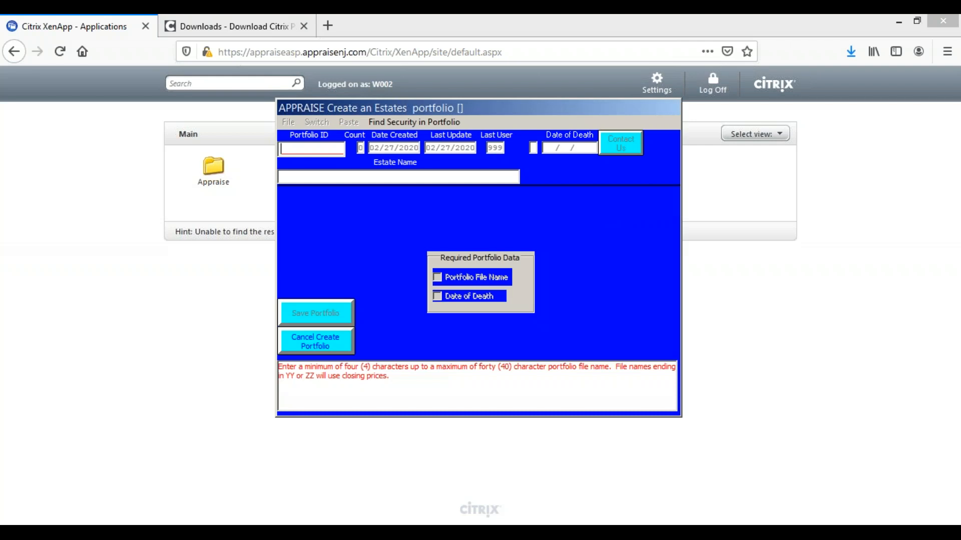
type("SAMPLE")
type(" 1040")
type("1041")
key("Tab")
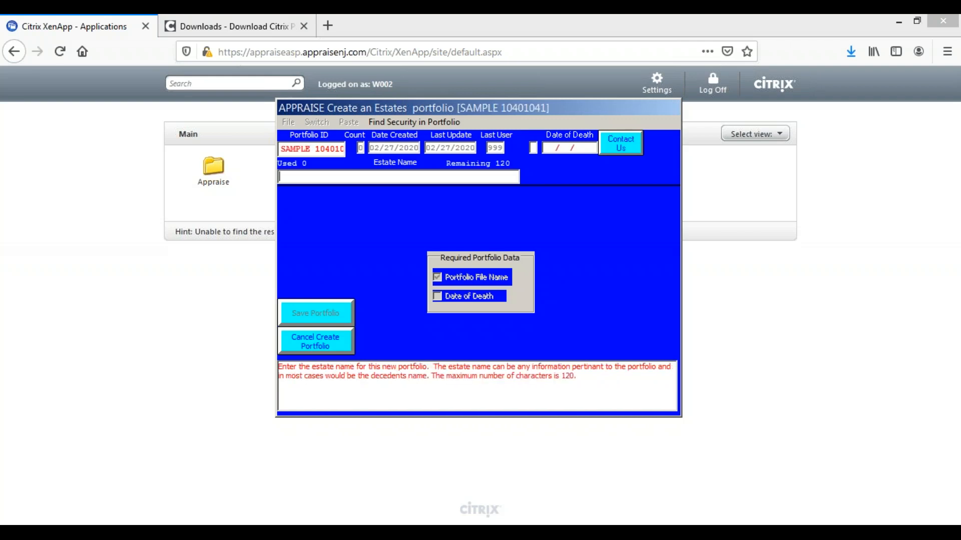
Set the portfolio's estate name to SAMPLE 1040/1041 and the date of death to 05/30/2018
type("SAMPLE 1040/1041")
key("Tab")
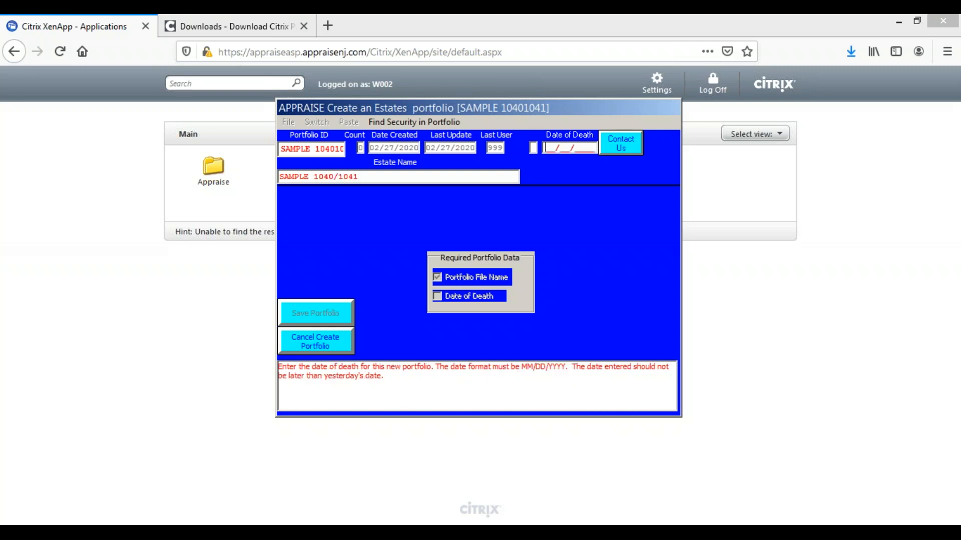
type("05/30/2018")
key("Tab")
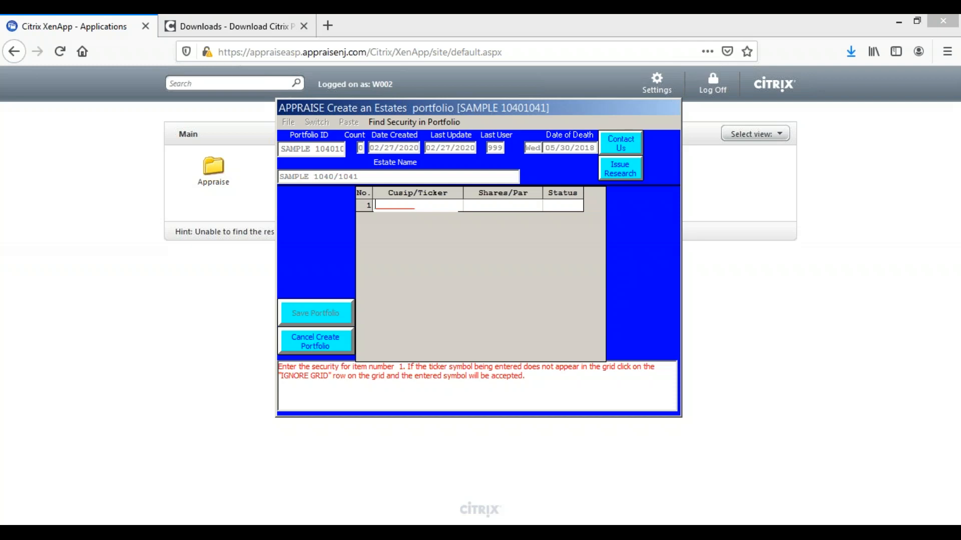
Add CUSIP 9128285B2 as the first security with a par value of 200,000
type("9128285B2")
key("Return")
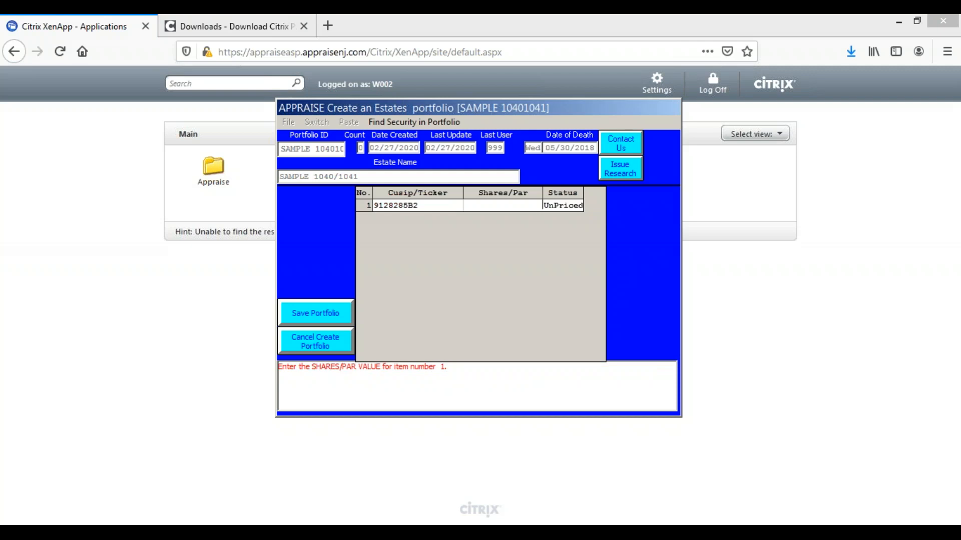
type("200,")
type("00000")
key("Return")
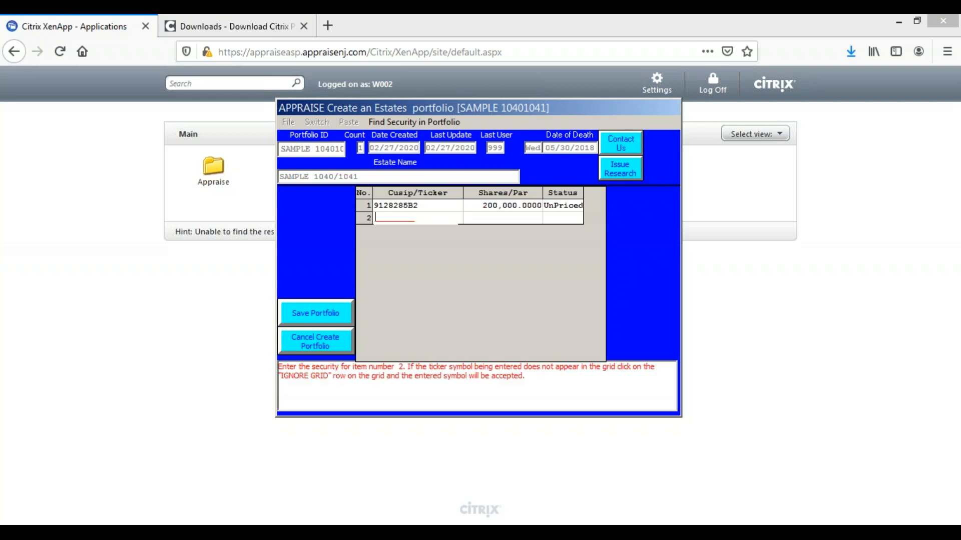
Add CUSIP 64972FK62 as the second security with a par value of 100,000
type("6497")
type("2FK")
type("62")
key("Return")
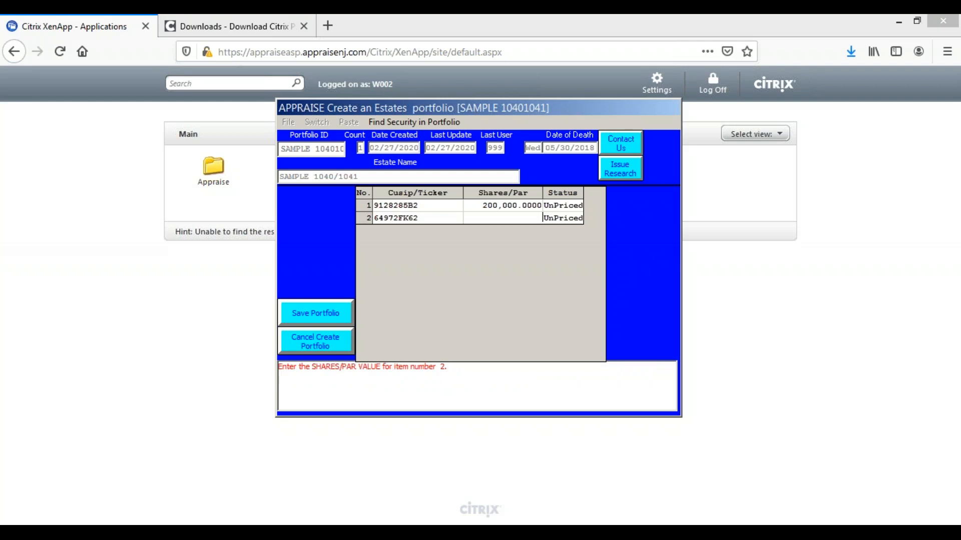
type("100000")
key("Return")
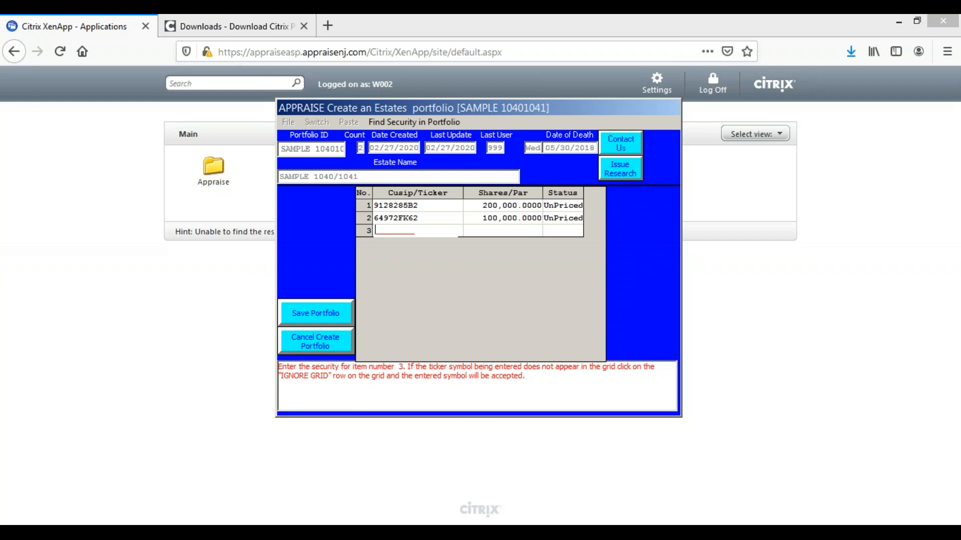
Add CUSIP 610530ES2 as the third security with a par value of 100,000
type("610530ES2")
key("Return")
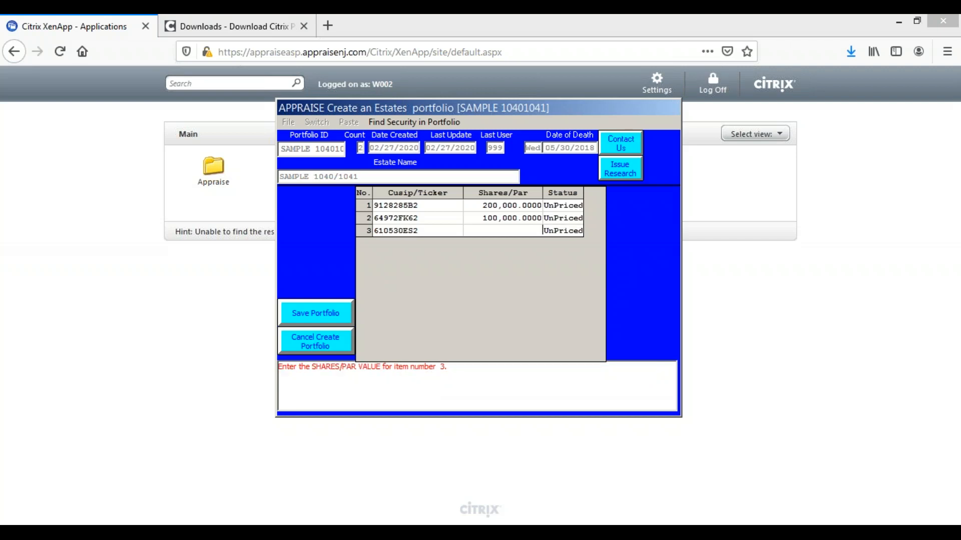
type("100000")
key("Return")
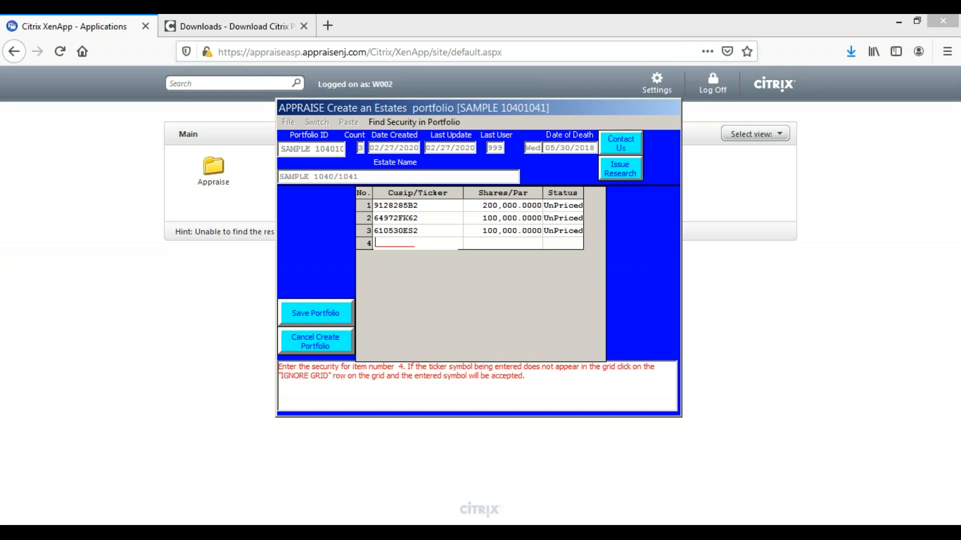
Add CUSIP 02079K305 as the fourth security with 16 shares
type("02079K305")
key("Return")
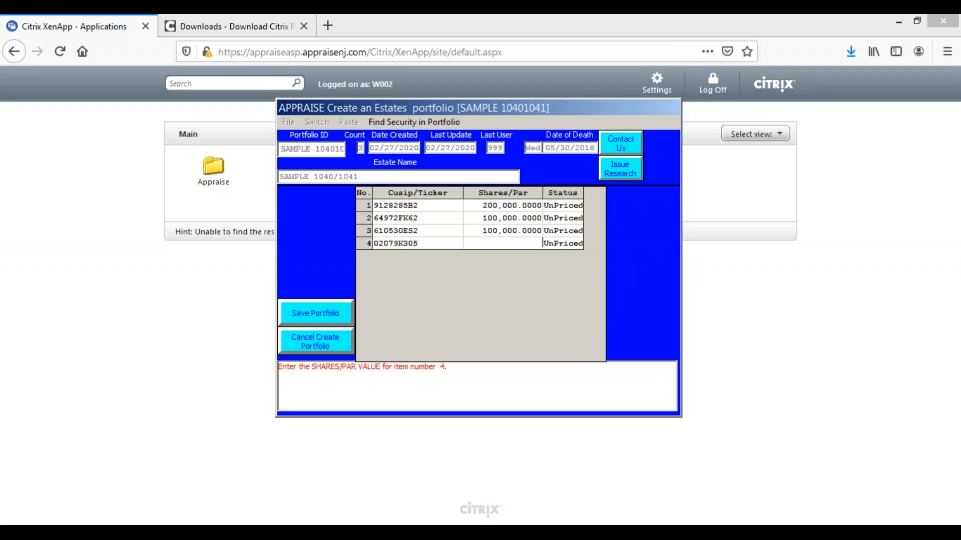
type("16")
key("Return")
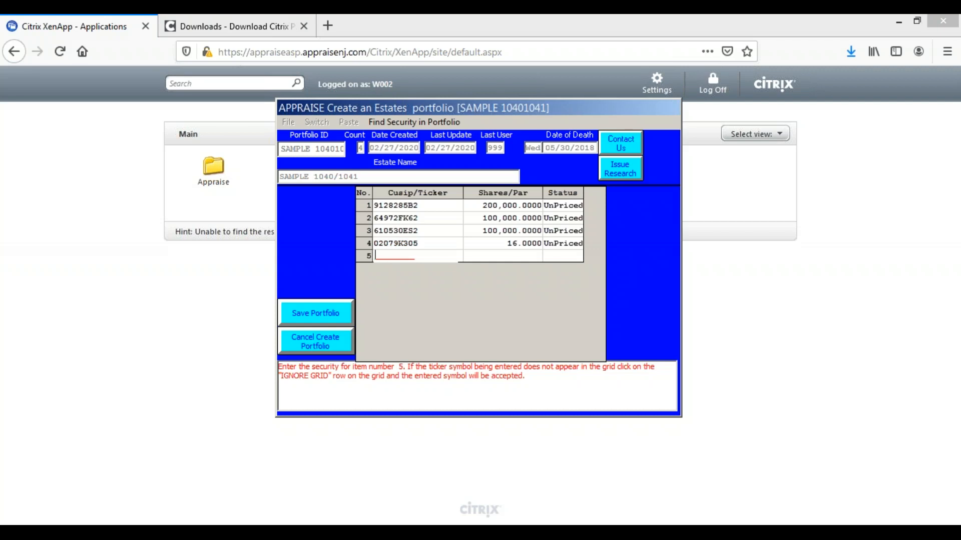
Add CUSIP 594918104 as the fifth security with 515 shares
type("594918104")
key("Return")
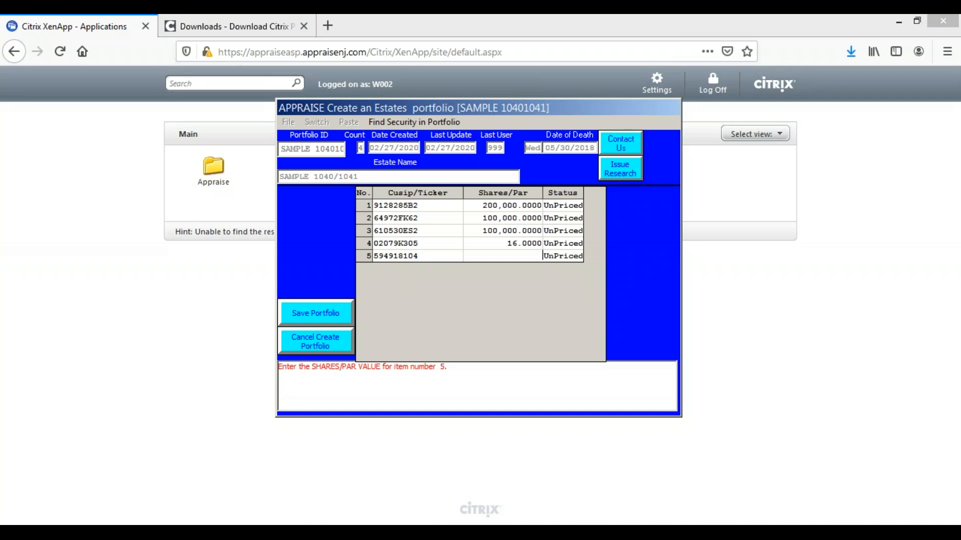
type("515")
key("Return")
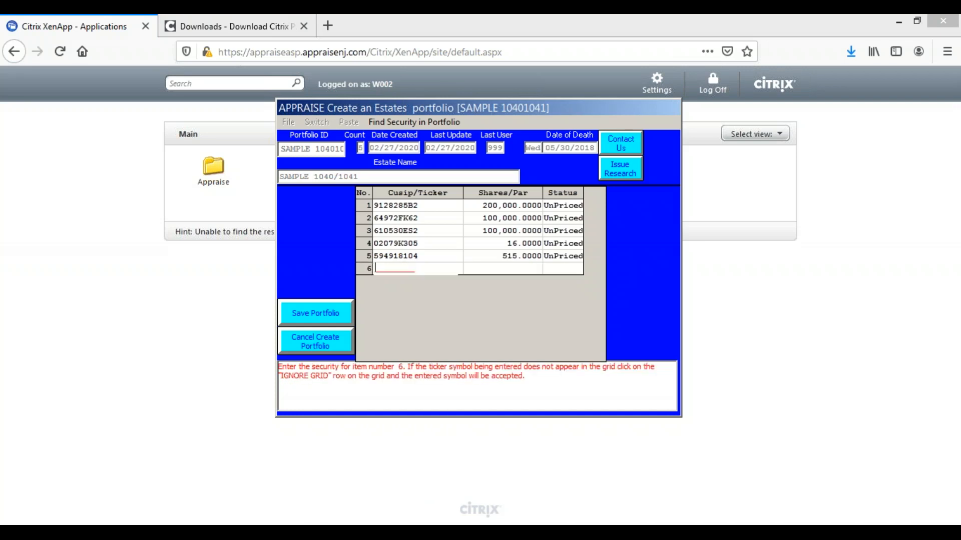
Add CUSIP 636274409 as the sixth security with 366 shares
type("636274409")
key("Return")
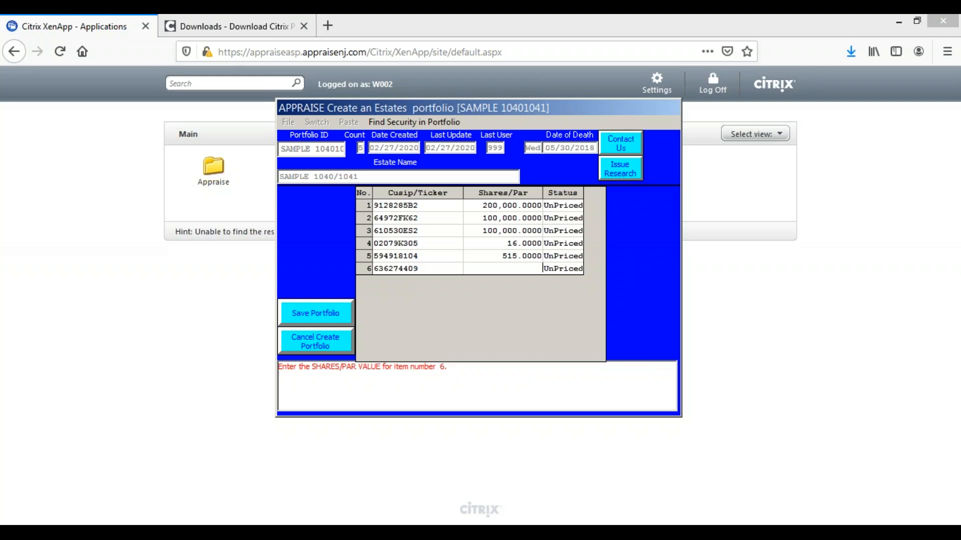
type("366")
key("Return")
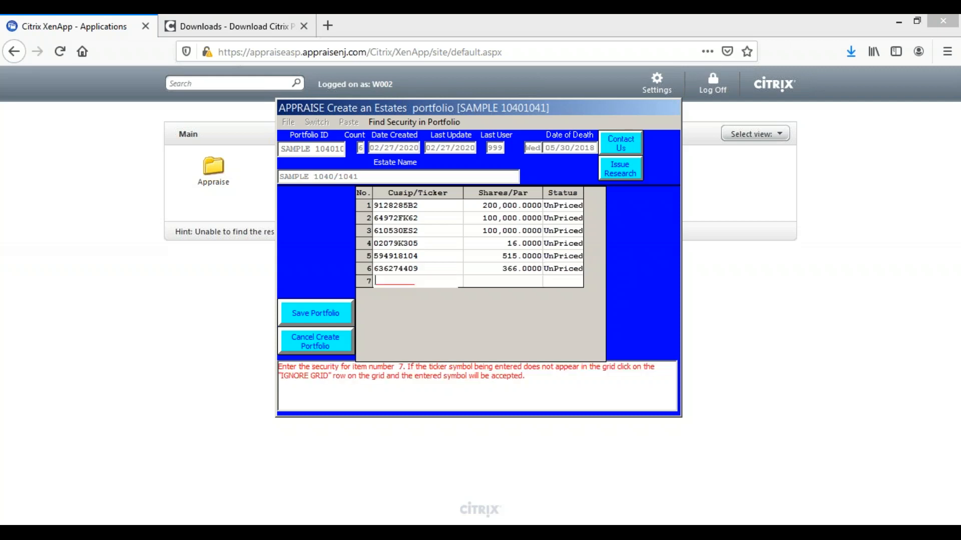
Add CUSIP 922908769 as the seventh security with 1,185 shares
type("922908769")
key("Return")
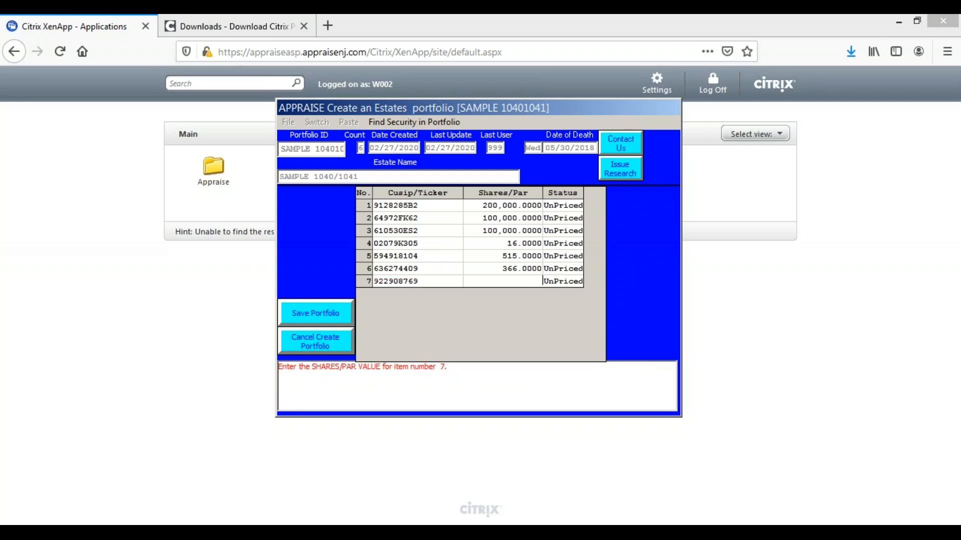
type("1,185")
key("Return")
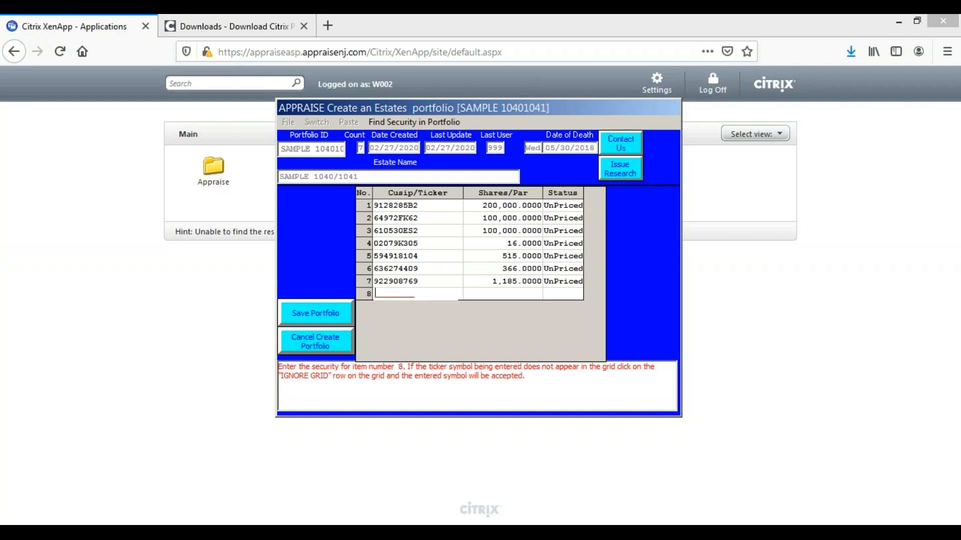
Add CUSIP 832696AQ1 as the eighth security with a par value of 50,000
type("832696AQ1")
key("Return")
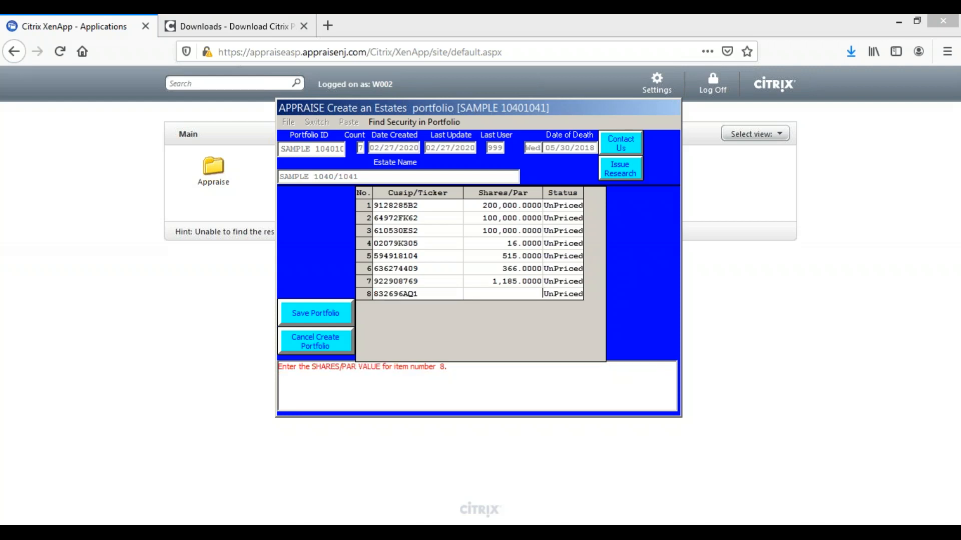
type("50000")
key("Return")
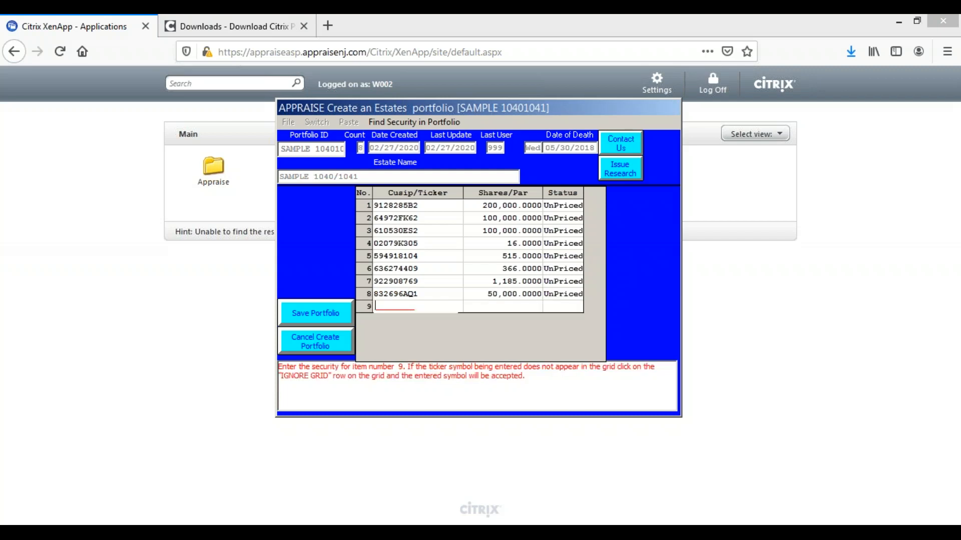
Add CUSIP 949763XV3 as the ninth security with a par value of 25,000
type("949763XV3")
key("Return")
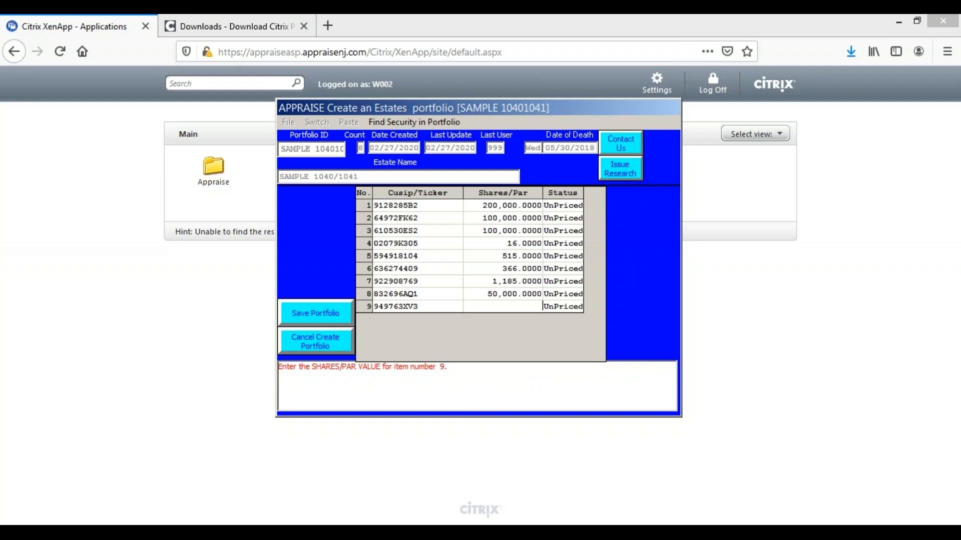
type("25000")
key("Return")
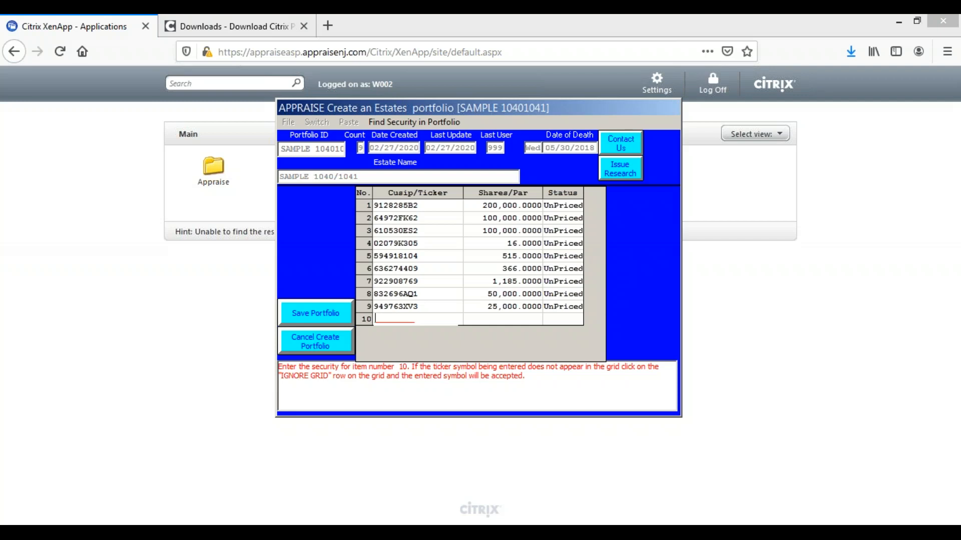
Add CUSIP 61747MM73 as the tenth security with a par value of 250,000
type("61747MM73")
key("Return")
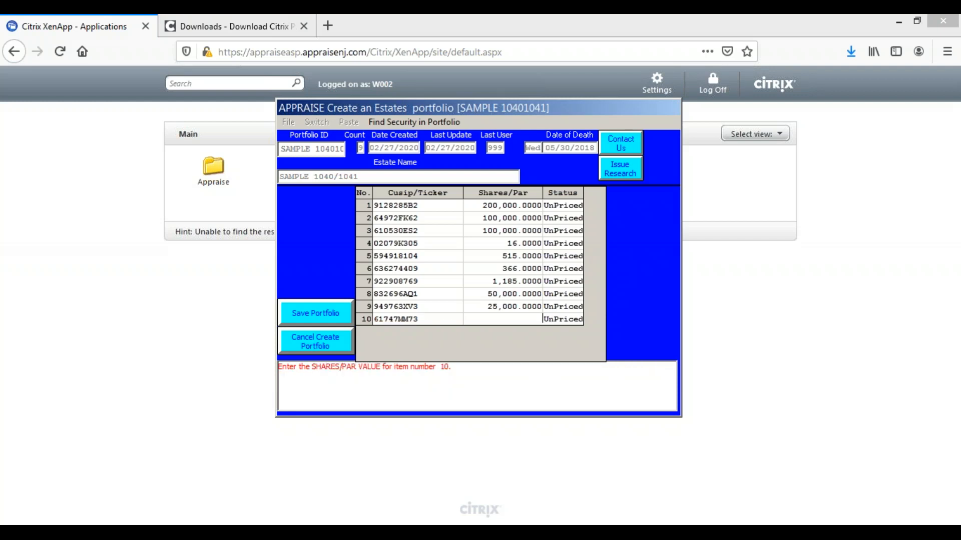
type("250000")
key("Return")
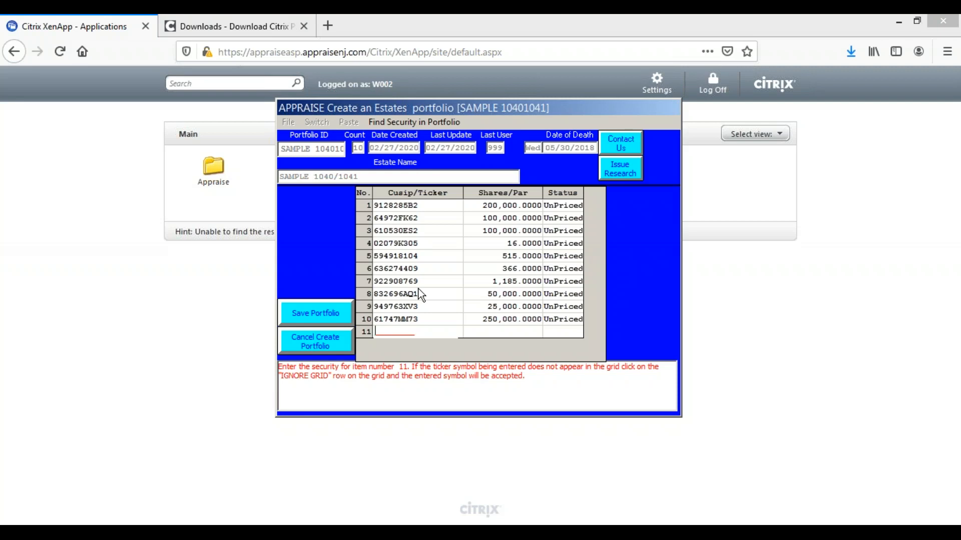
Save the new portfolio, send it for pricing and complete the download of the priced portfolio
left_click(317, 315)
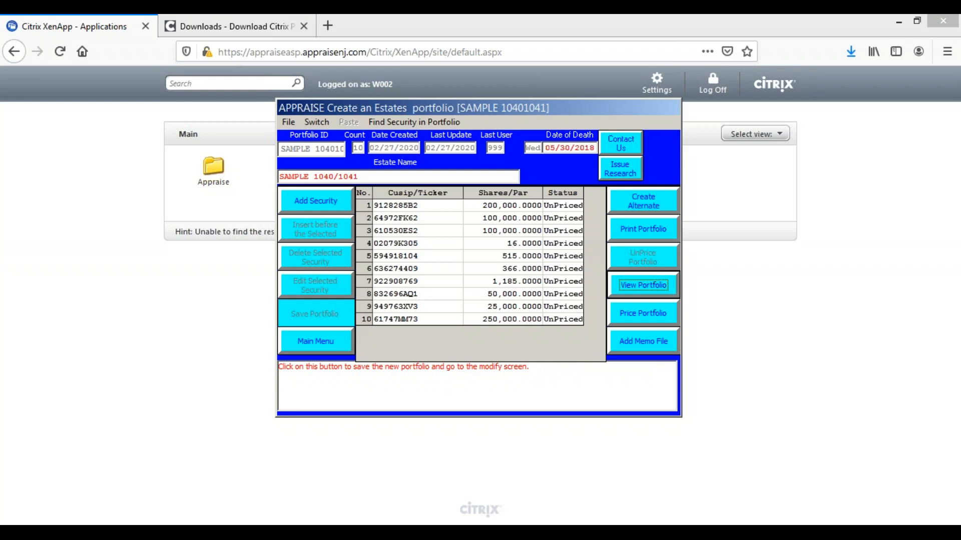
left_click(637, 318)
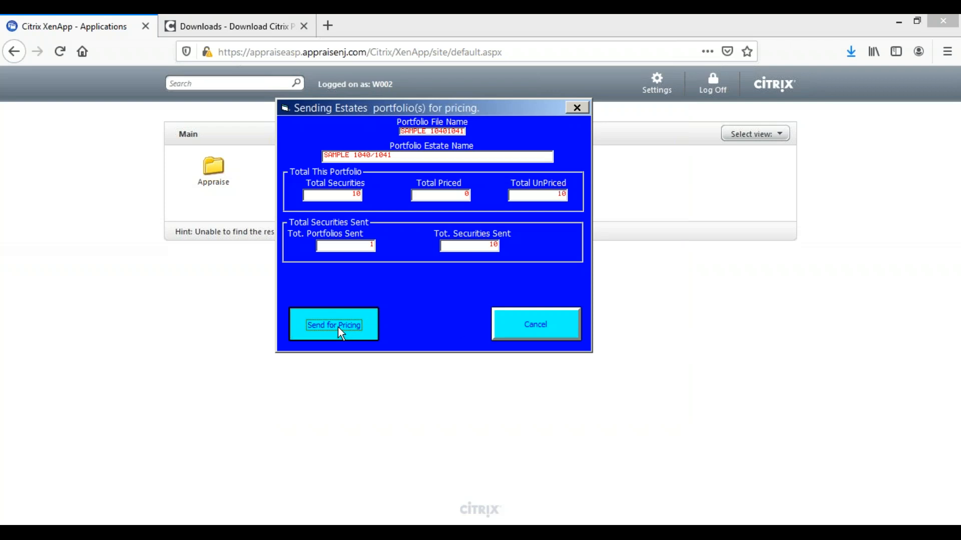
left_click(338, 327)
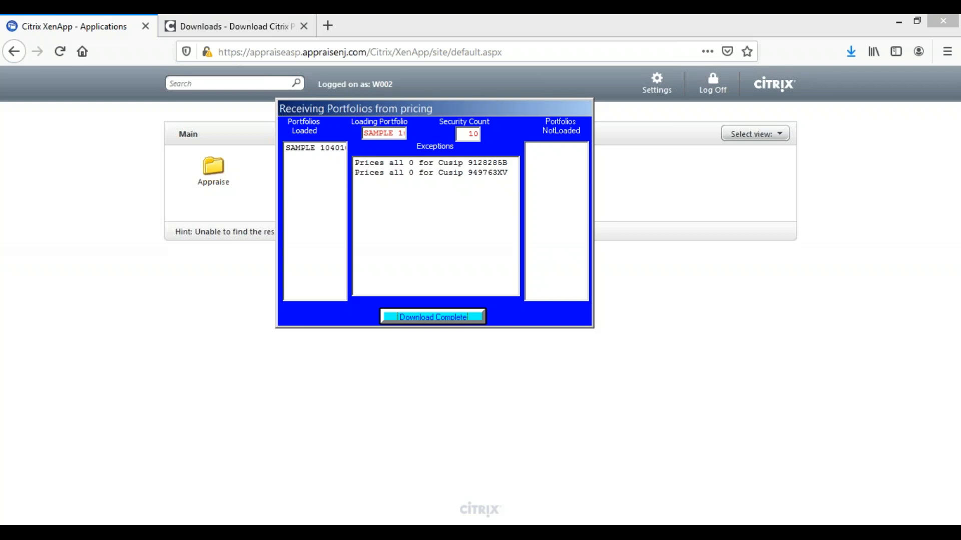
left_click(424, 316)
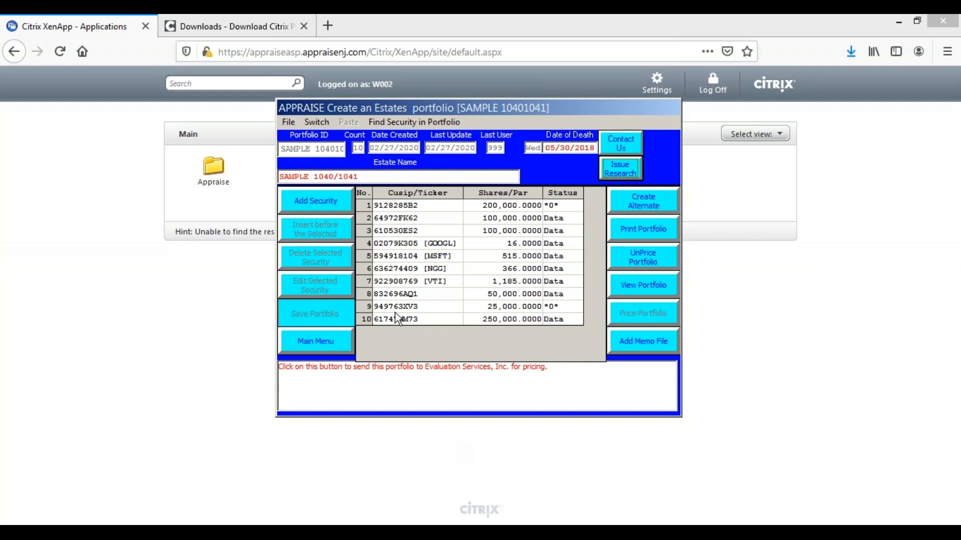
View every page of the priced portfolio's estate tax securities valuation report, and close the report
left_click(656, 287)
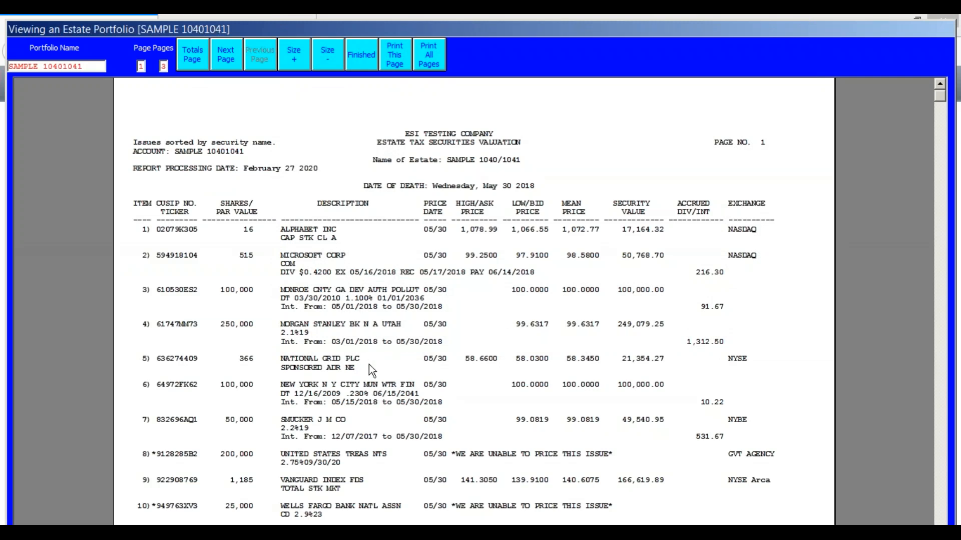
scroll(354, 334, "down", 3)
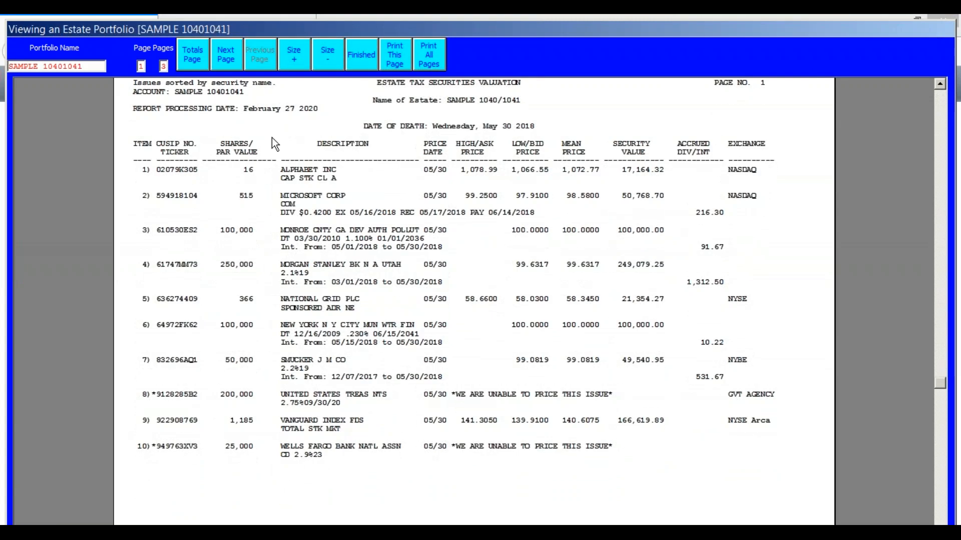
left_click(232, 61)
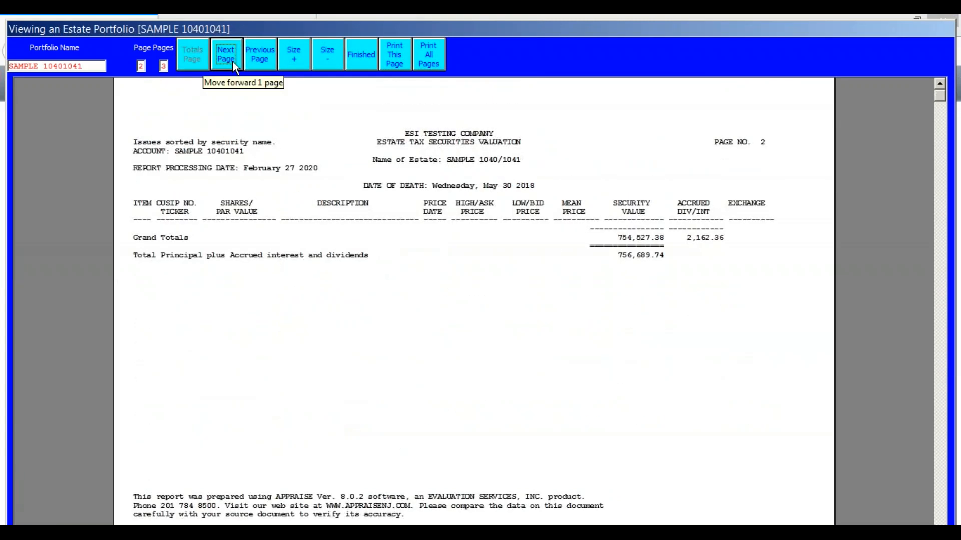
left_click(232, 61)
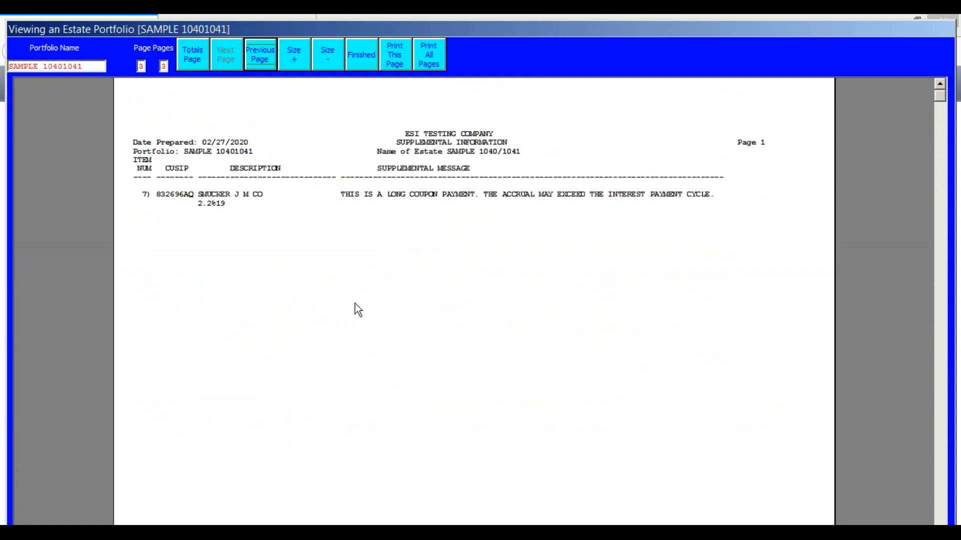
left_click(357, 63)
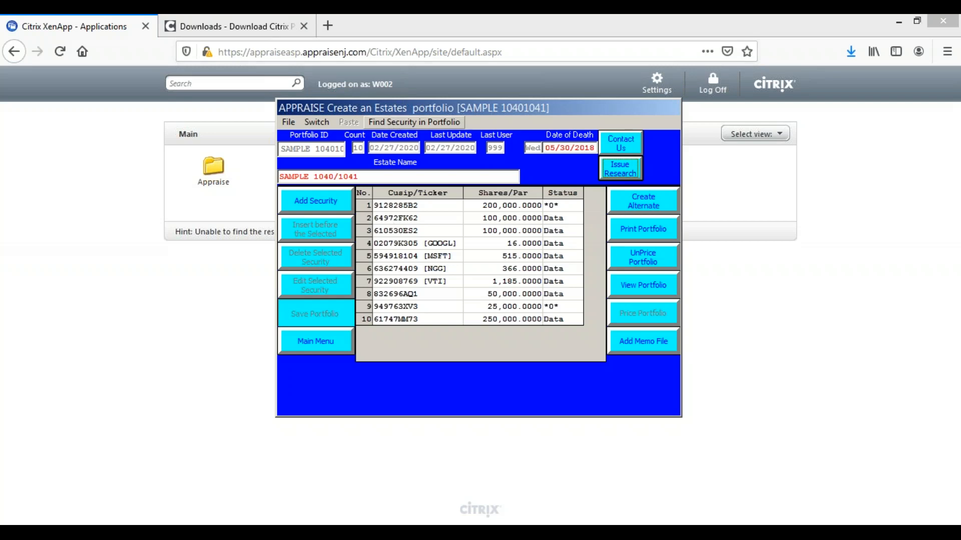
Allow modification of the portfolio's date of death and set it to 05/30/2019
left_click_drag(376, 107, 269, 100)
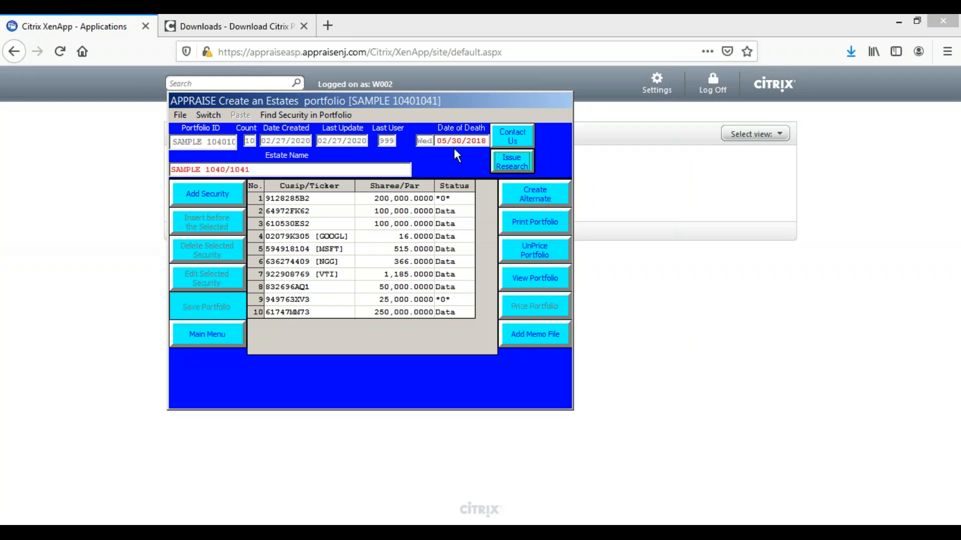
left_click(479, 142)
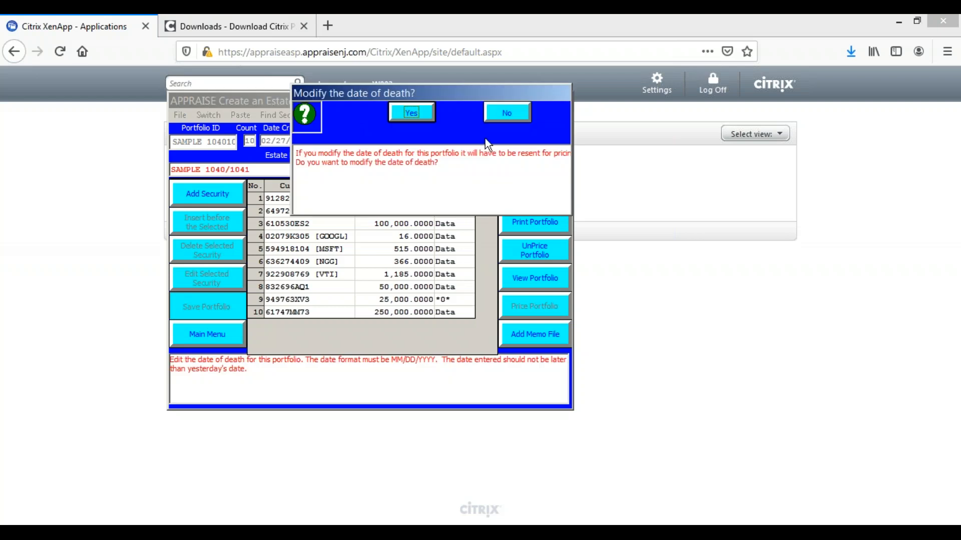
left_click(416, 111)
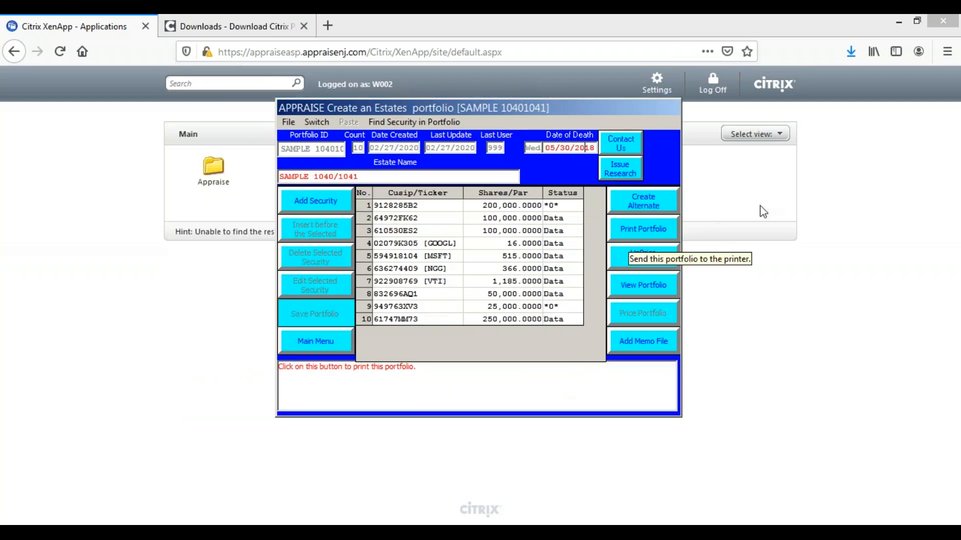
left_click_drag(469, 107, 393, 107)
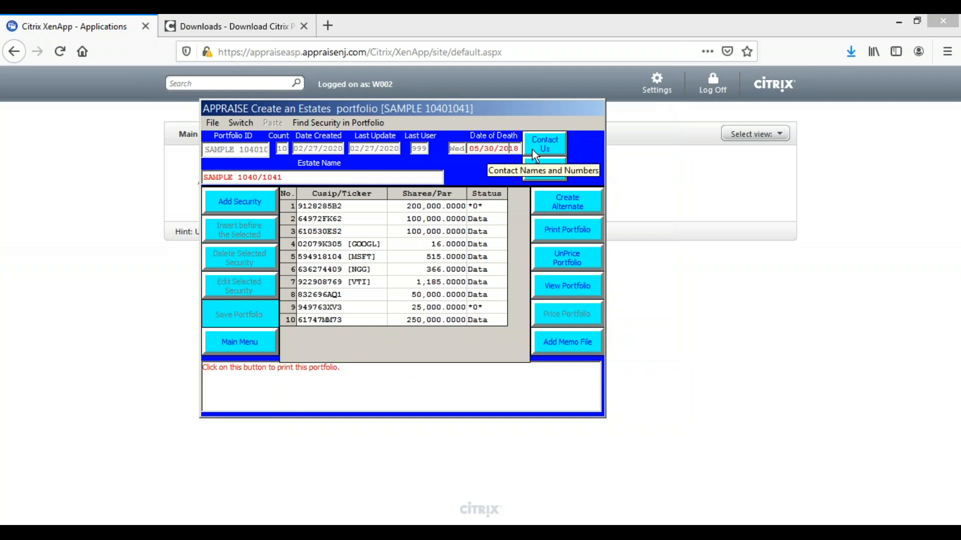
key("BackSpace")
type("9")
key("Tab")
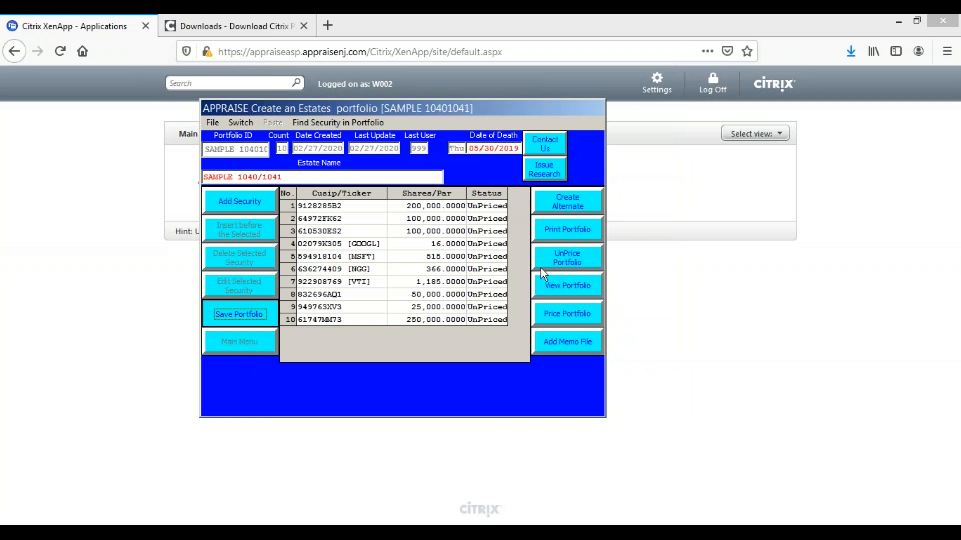
Resend the portfolio for pricing with the new date of death and complete the download
left_click(559, 312)
left_click(346, 332)
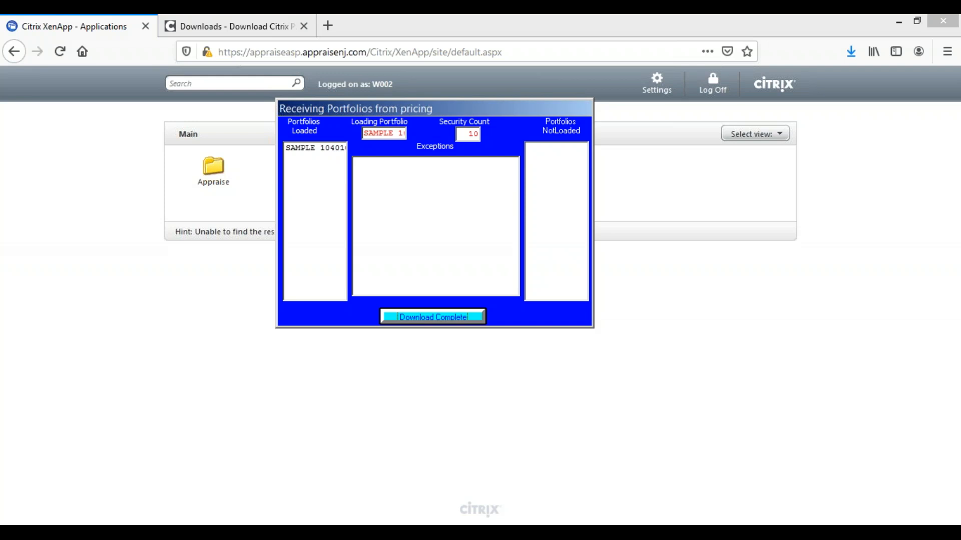
left_click(428, 318)
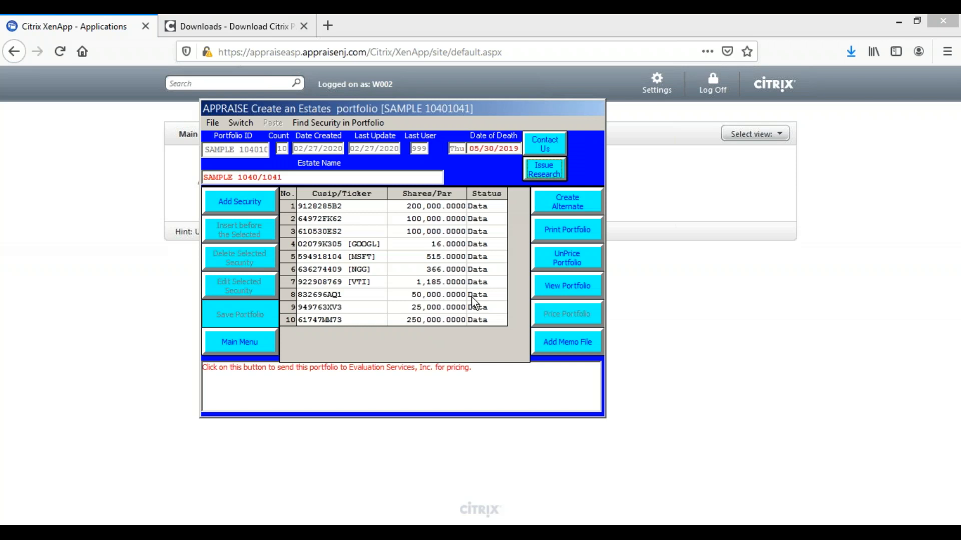
View both pages of the landscape Estate Tax Valuation report sorted by security description, and close it
left_click(546, 282)
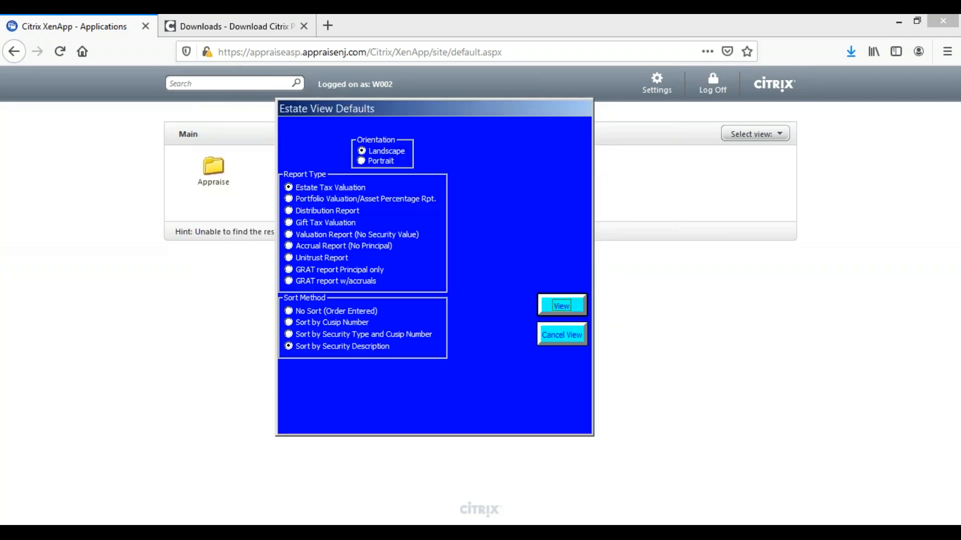
left_click(561, 309)
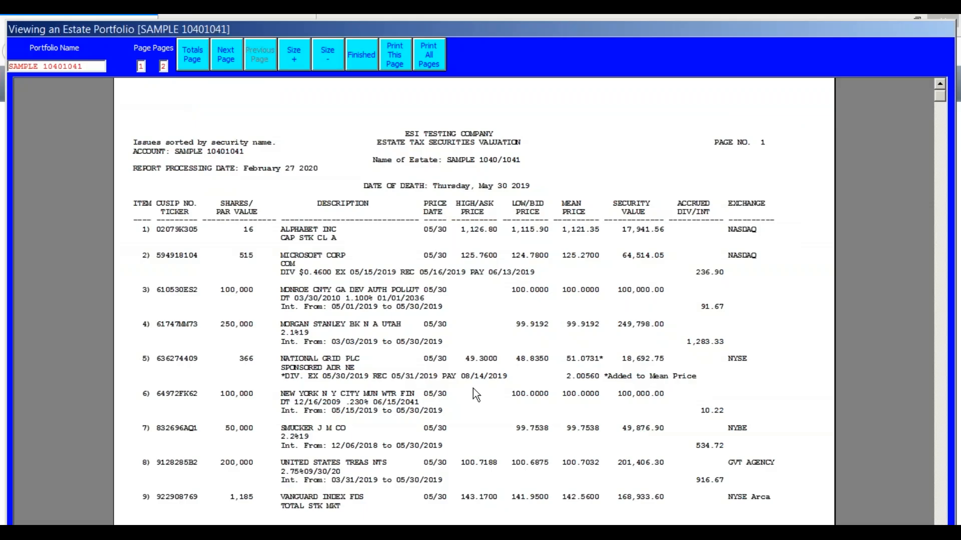
scroll(464, 400, "down", 3)
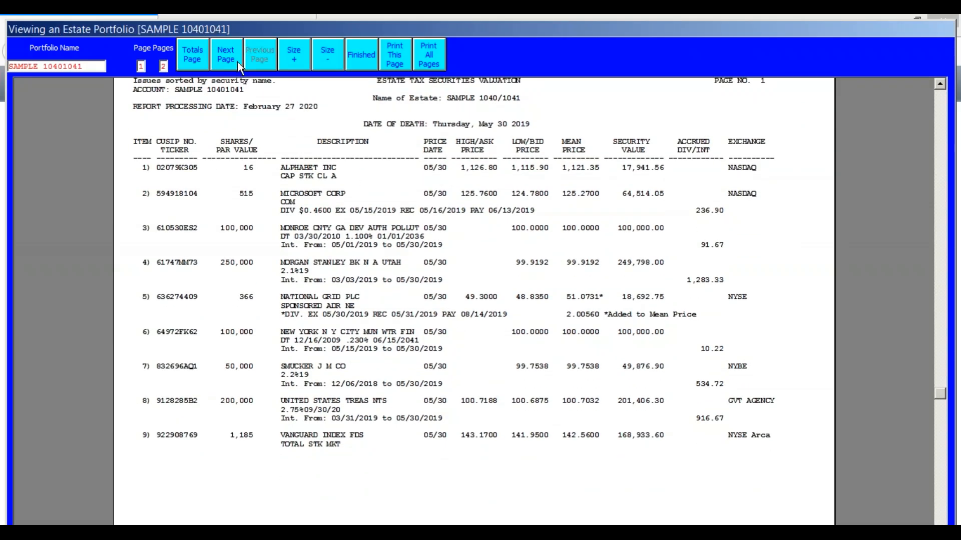
left_click(236, 61)
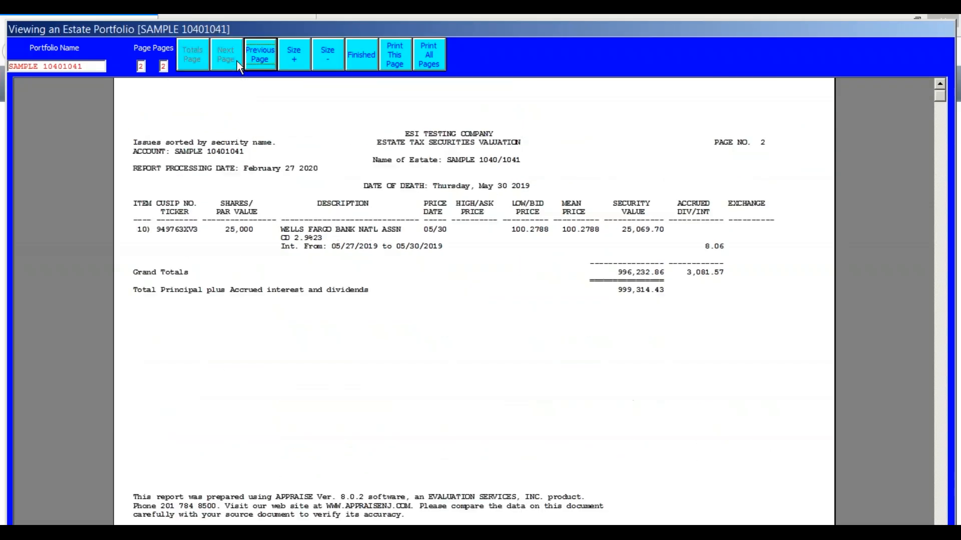
left_click(370, 62)
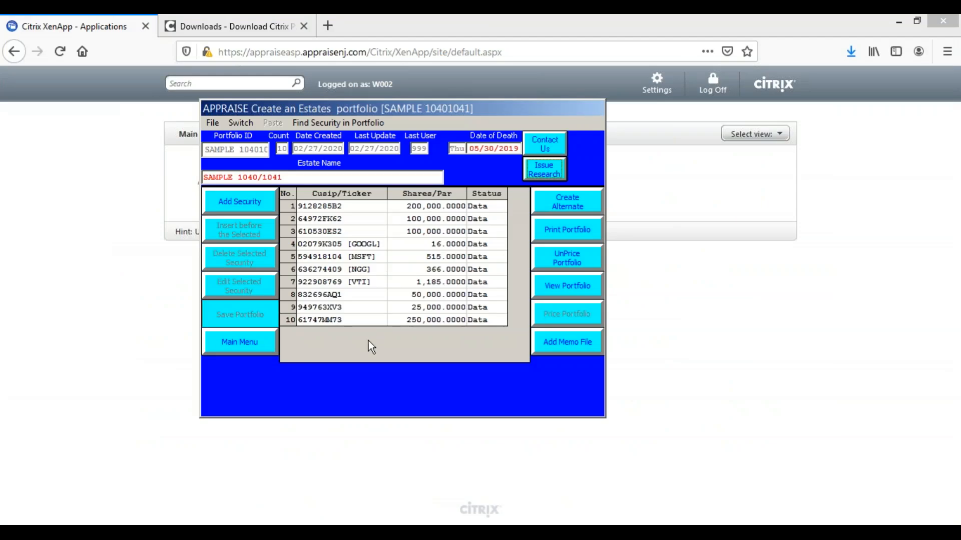
Bring up the DEMO DATA folder in File Explorer, and exit APPRAISE by way of the Estates and main menus
left_click(291, 527)
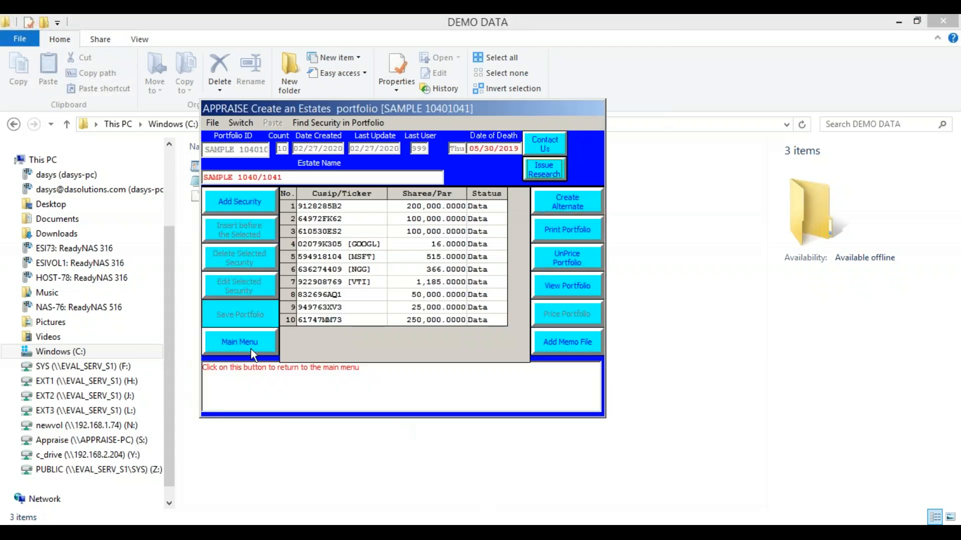
left_click(293, 347)
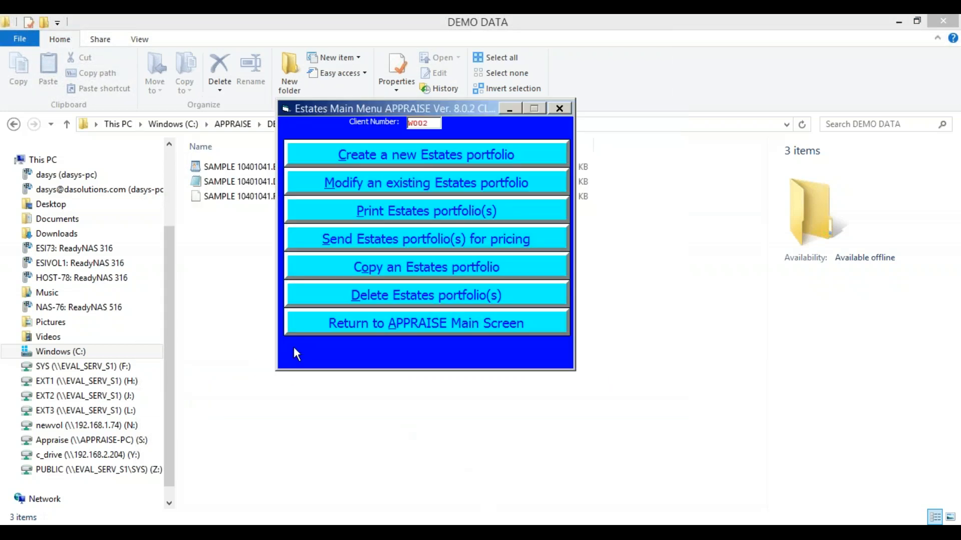
left_click(360, 324)
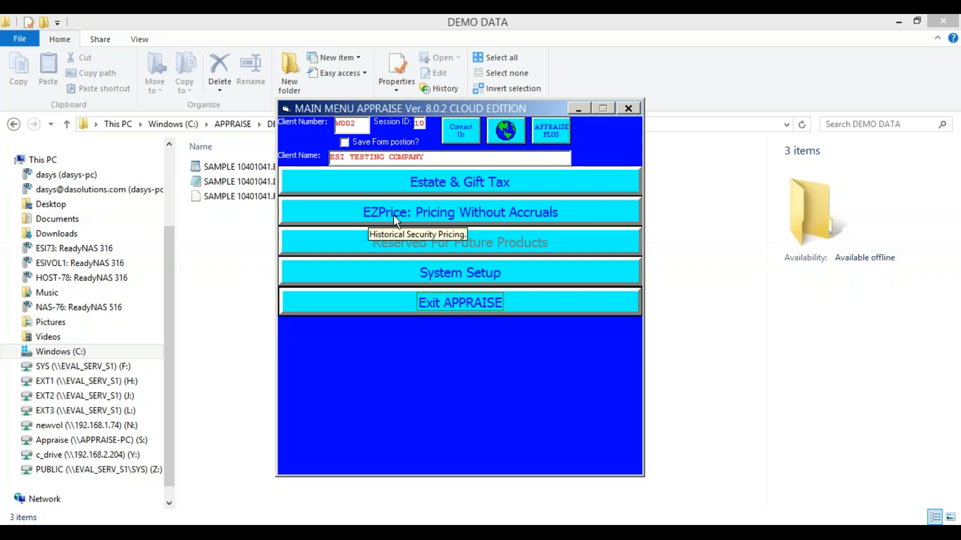
left_click(435, 303)
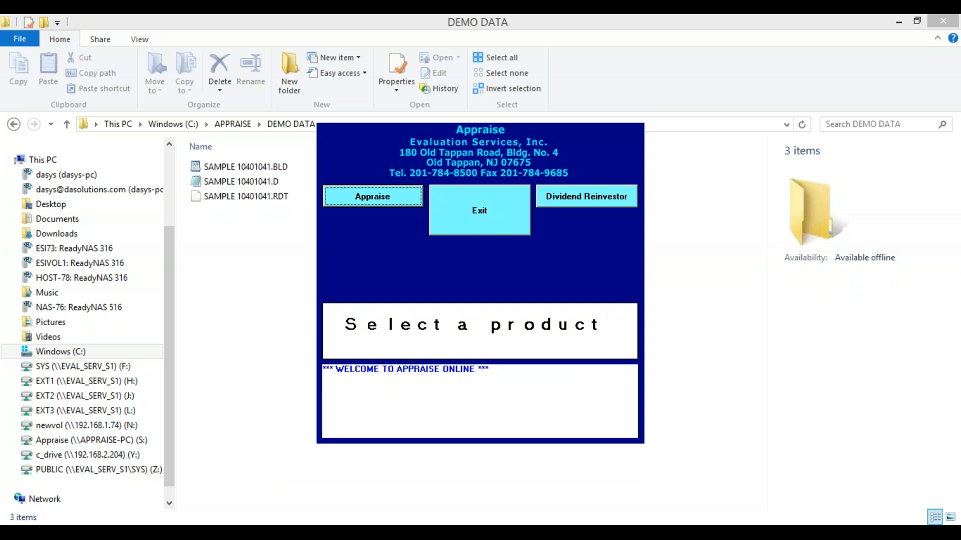
left_click(558, 202)
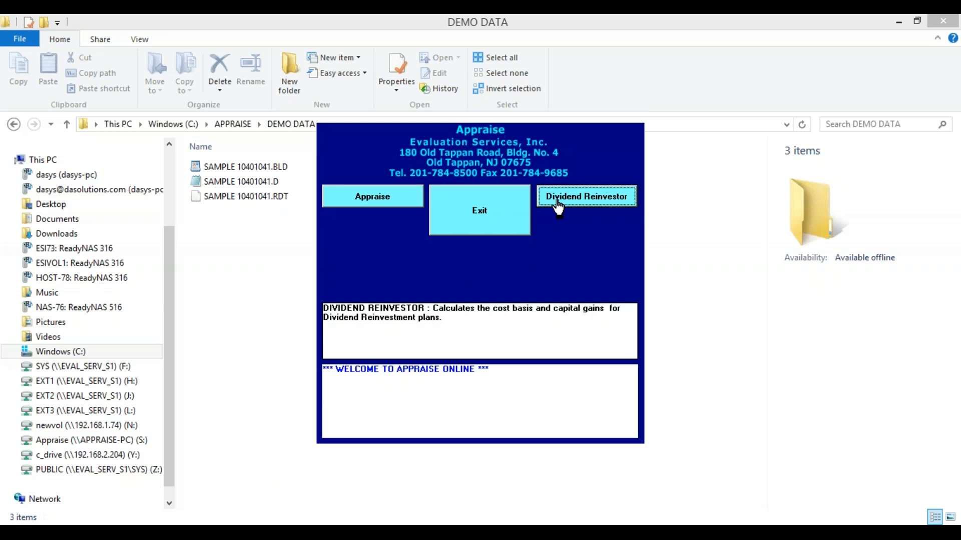
left_click(580, 323)
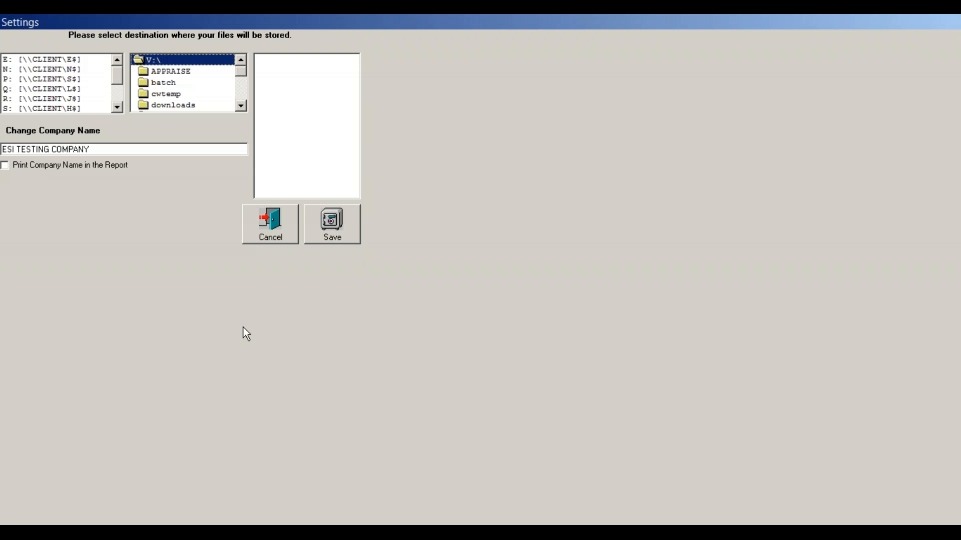
left_click(265, 232)
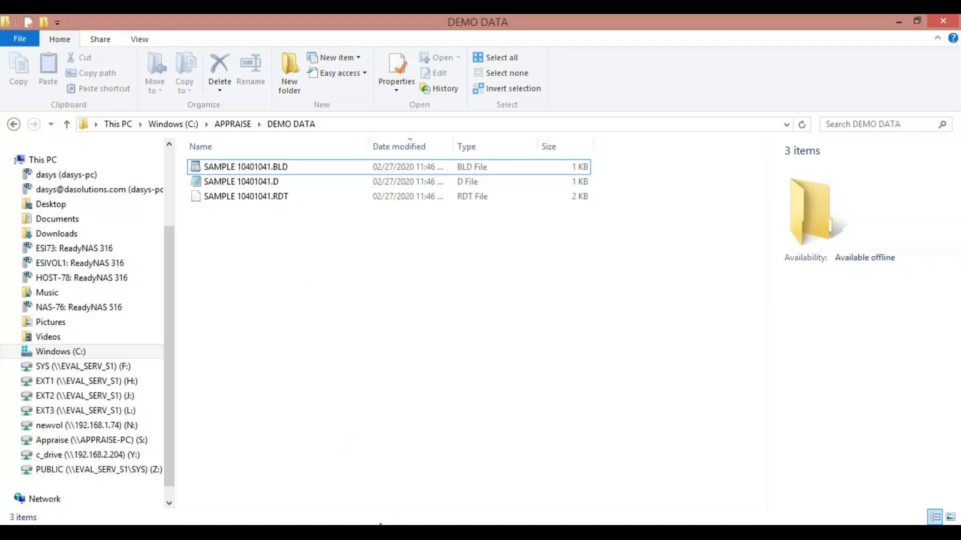
Switch to the Citrix XenApp page and relaunch ASPENTRY1 with Citrix Connection Manager, acknowledging the reconnection notice to reach the product selection
mouse_move(401, 533)
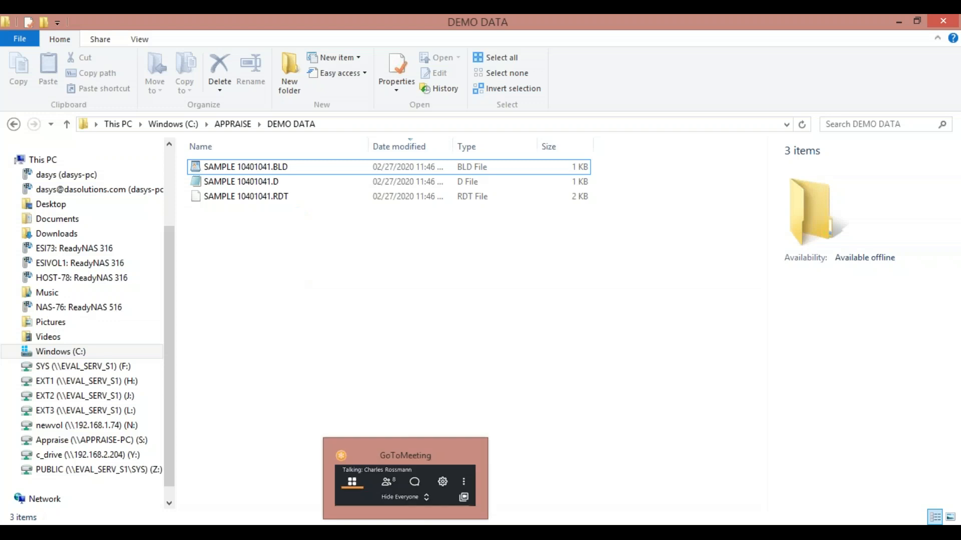
left_click(400, 533)
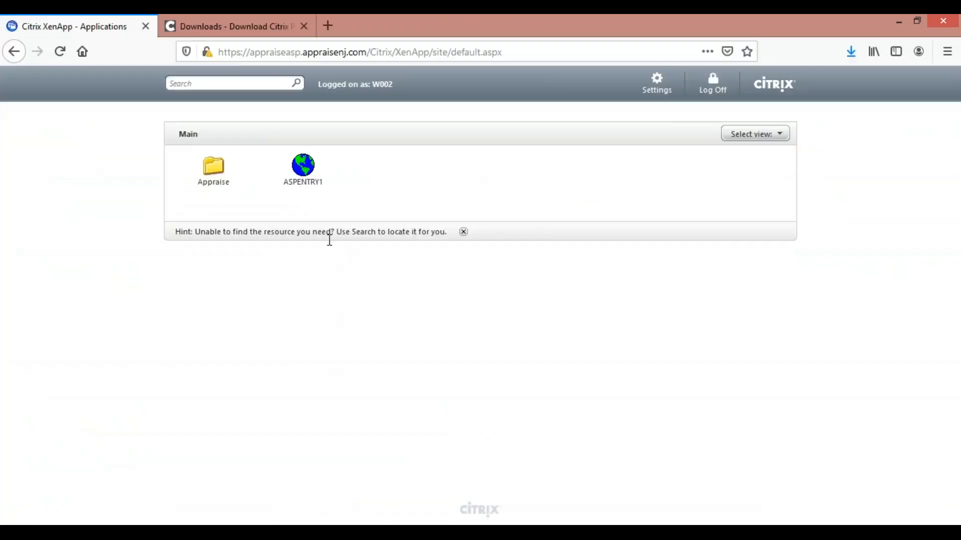
left_click(318, 185)
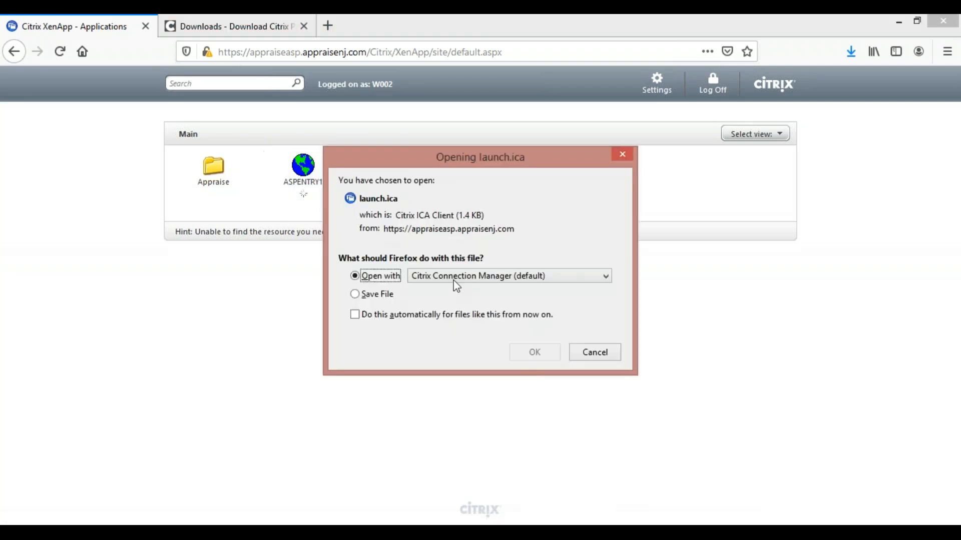
left_click(530, 358)
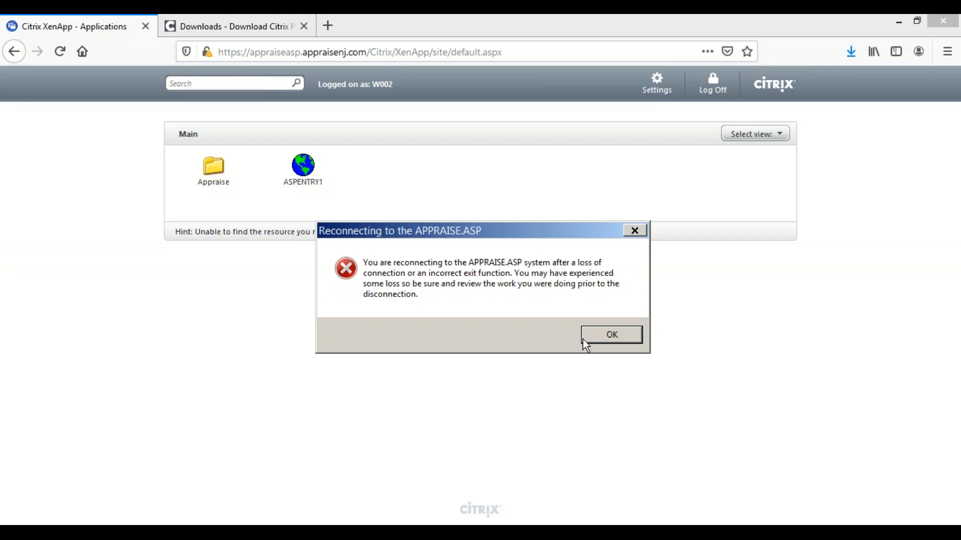
left_click(598, 335)
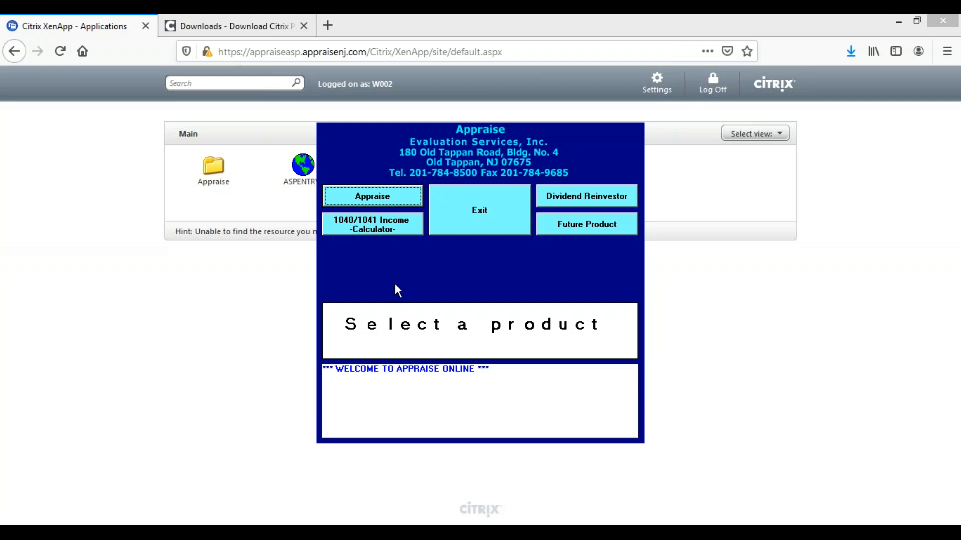
Open the 1040/1041 Income Calculator from the product selection and shift its window slightly aside
mouse_move(385, 231)
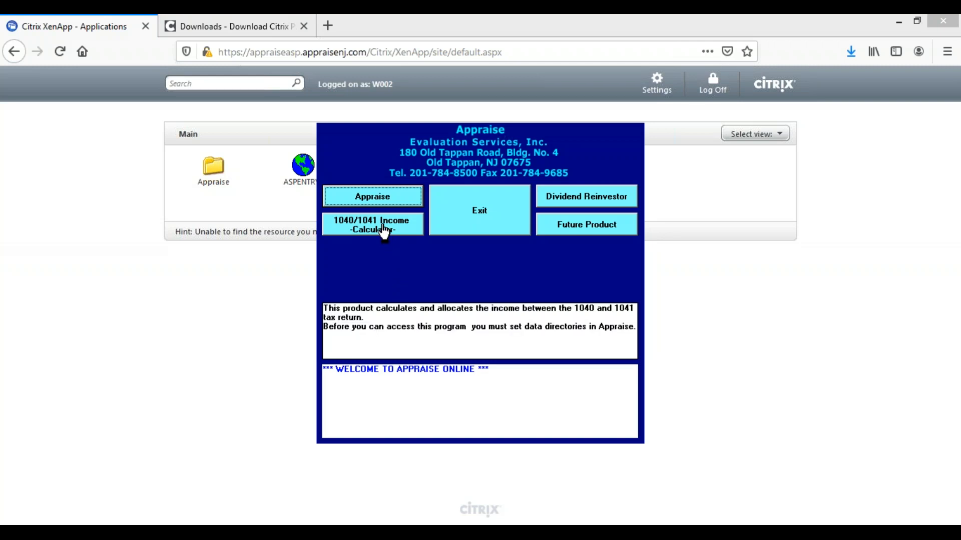
left_click(384, 231)
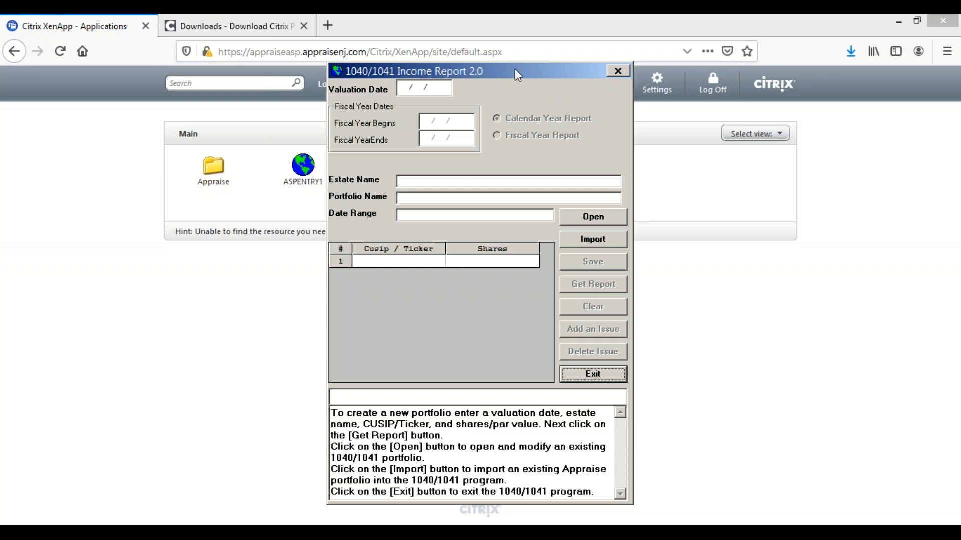
left_click_drag(513, 76, 457, 77)
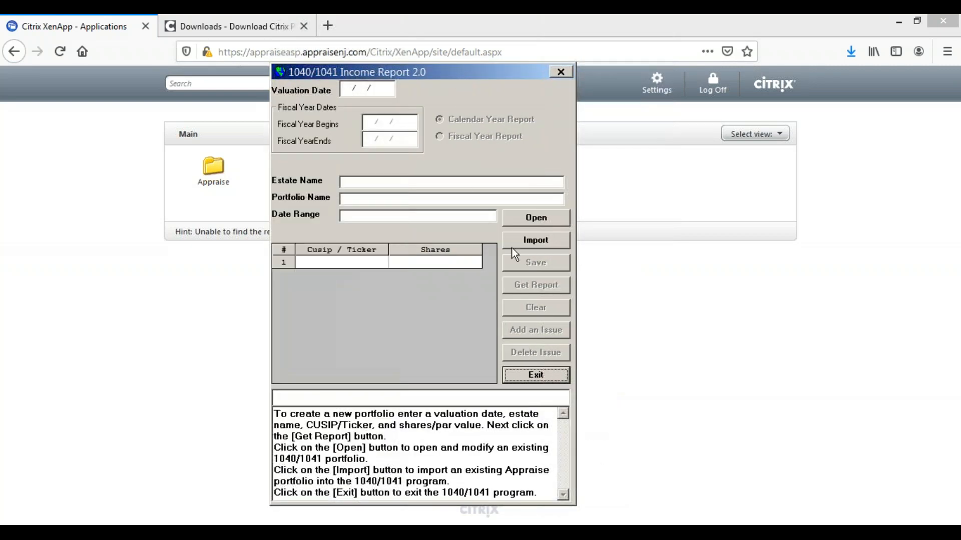
Import the SAMPLE 10401041.D portfolio into the 1040/1041 program and get its income report
left_click(524, 241)
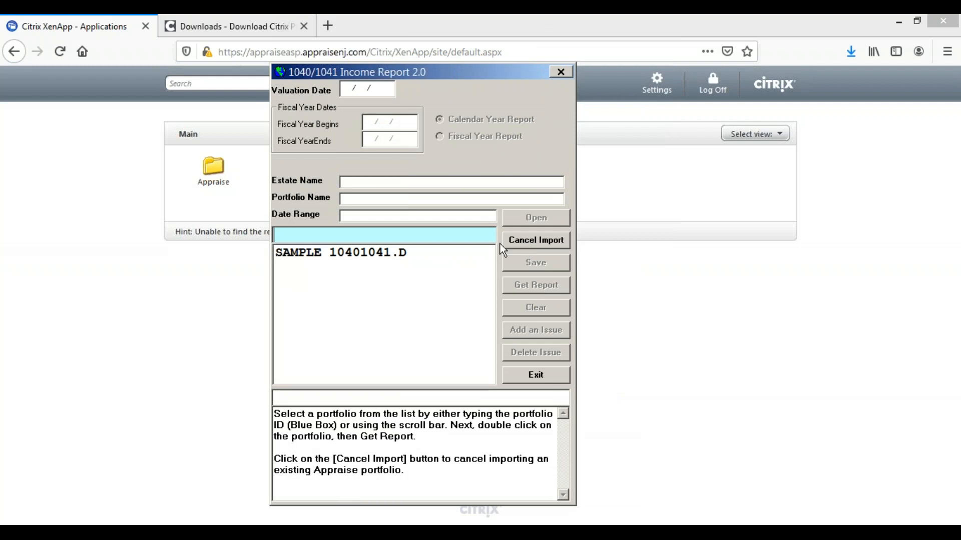
double_click(383, 254)
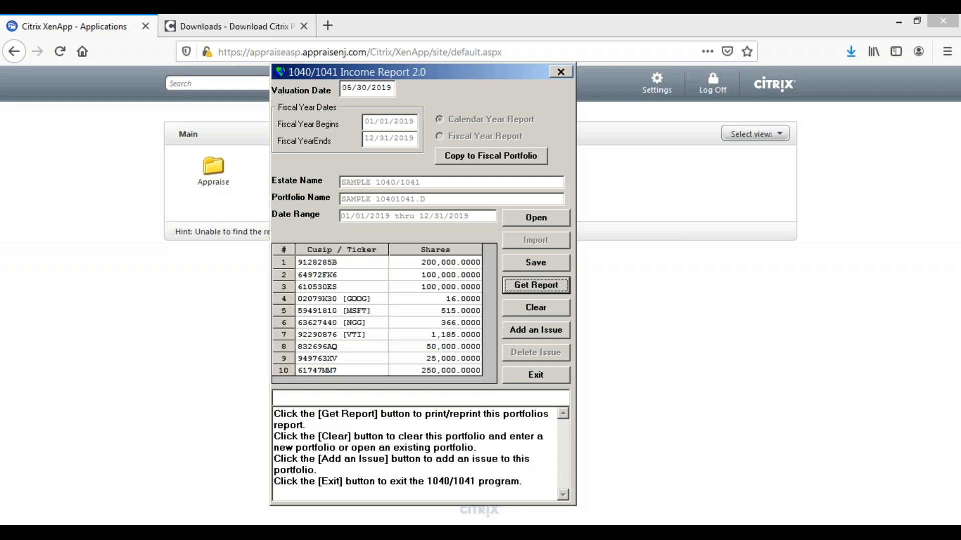
left_click(526, 289)
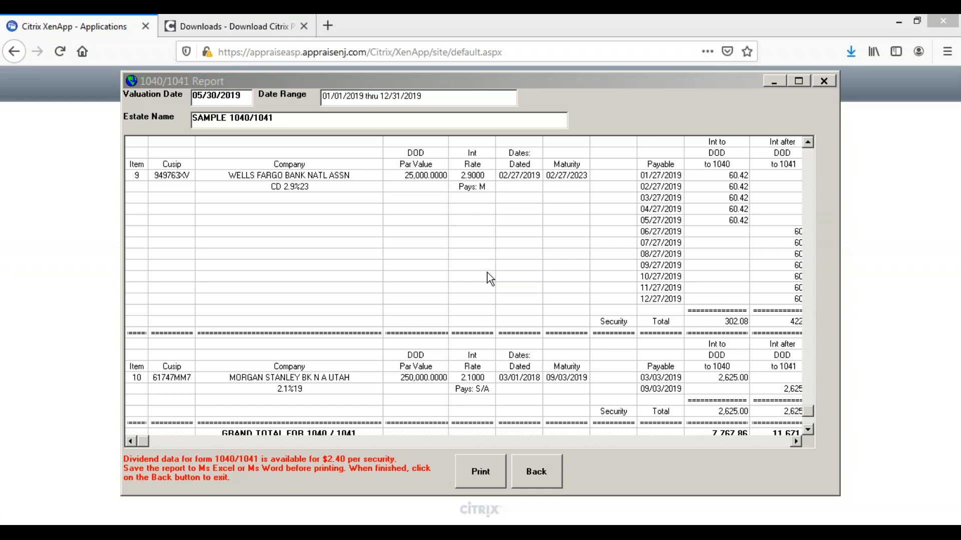
Convert the 1040/1041 report to a Microsoft Excel format file and return to the report view
left_click(486, 472)
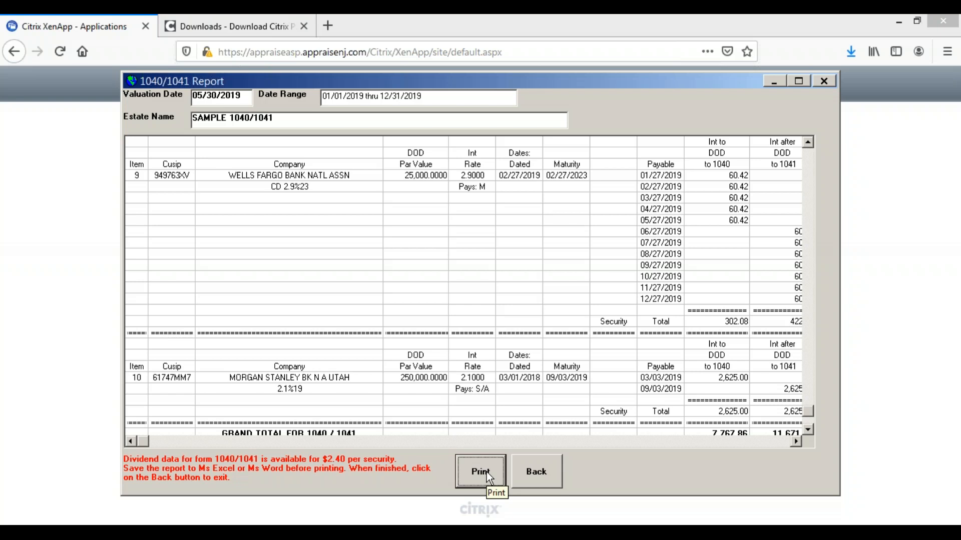
left_click(489, 478)
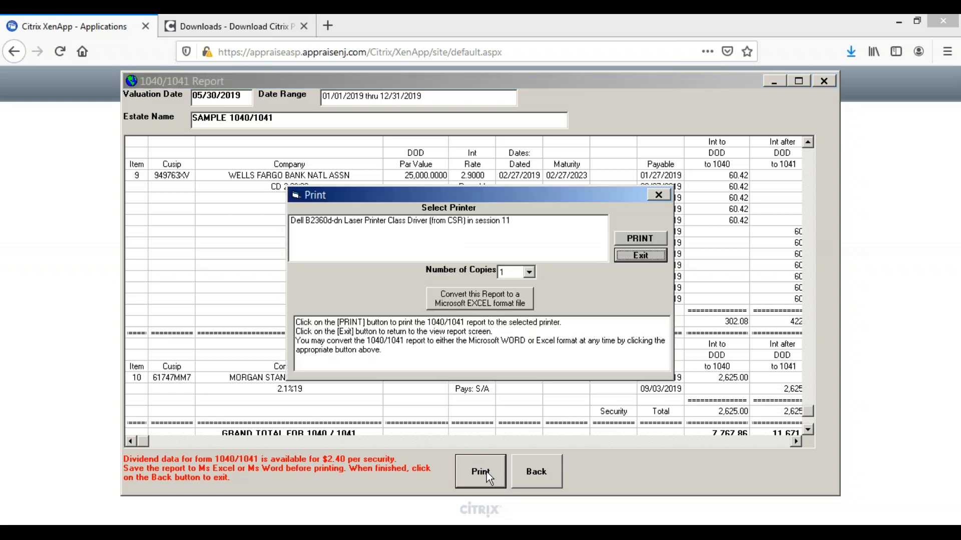
left_click(514, 303)
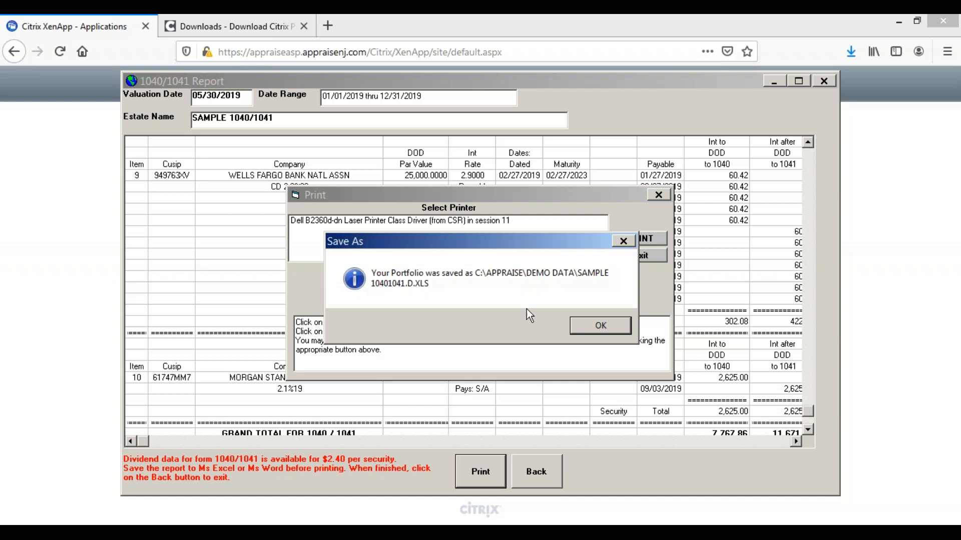
left_click(594, 327)
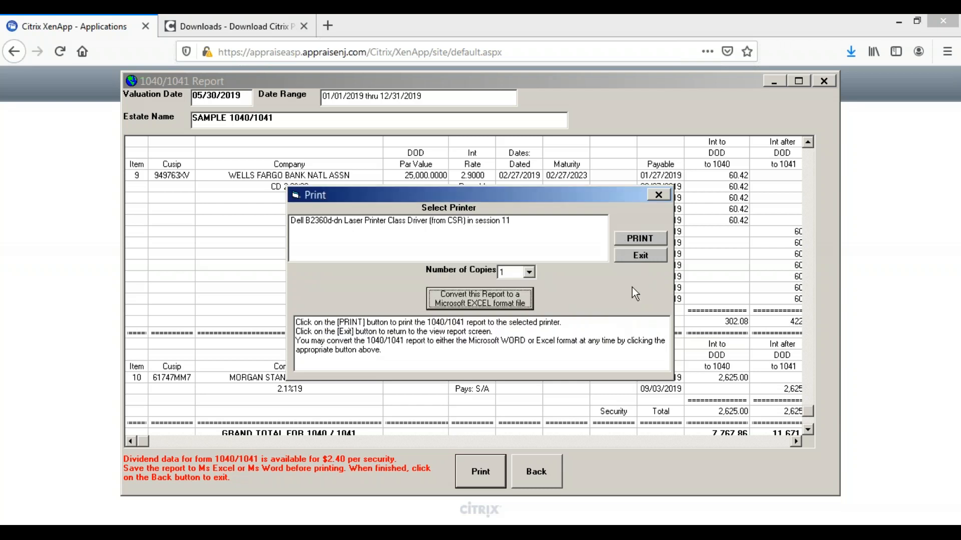
left_click(631, 255)
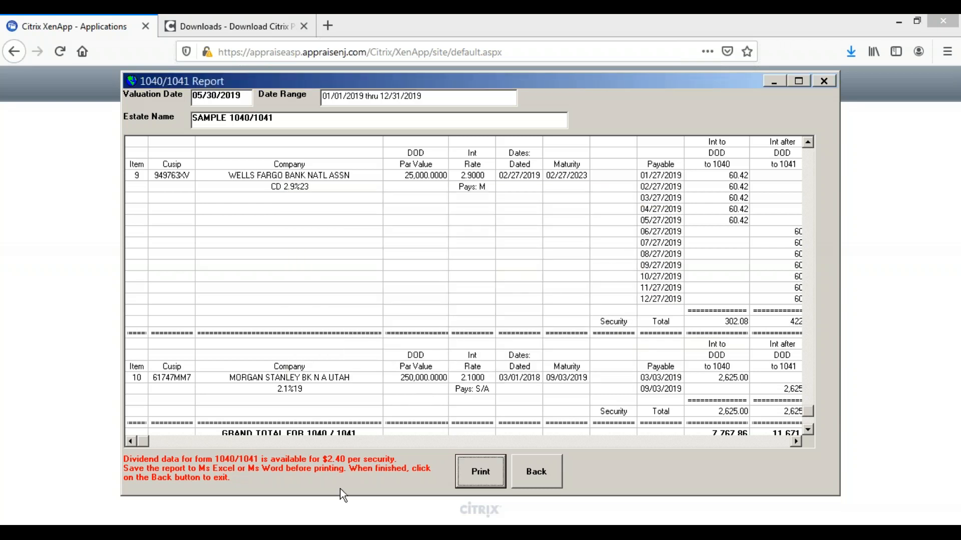
Open SAMPLE 10401041.D.XLS from the DEMO DATA folder in Excel, accepting the format warning, and widen the DOD Par Value column
left_click(310, 531)
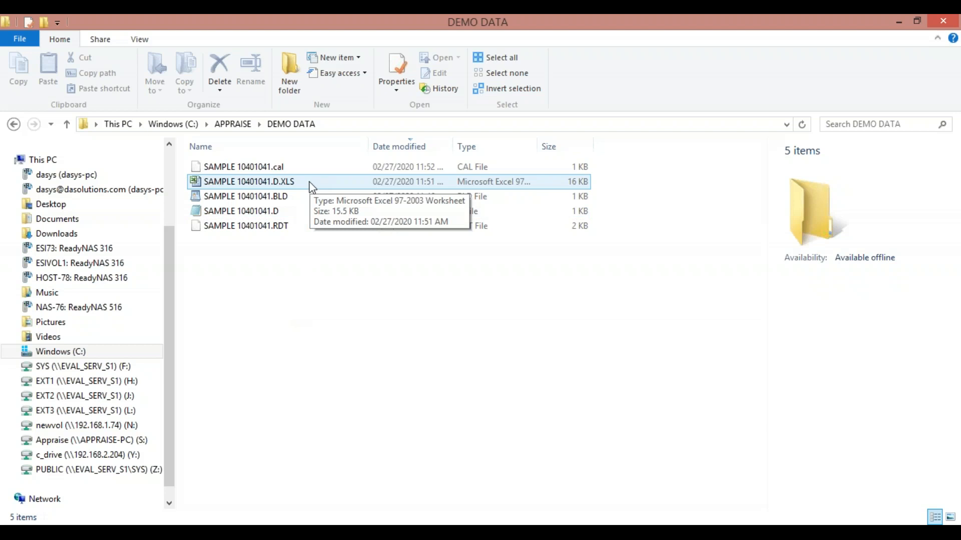
double_click(259, 190)
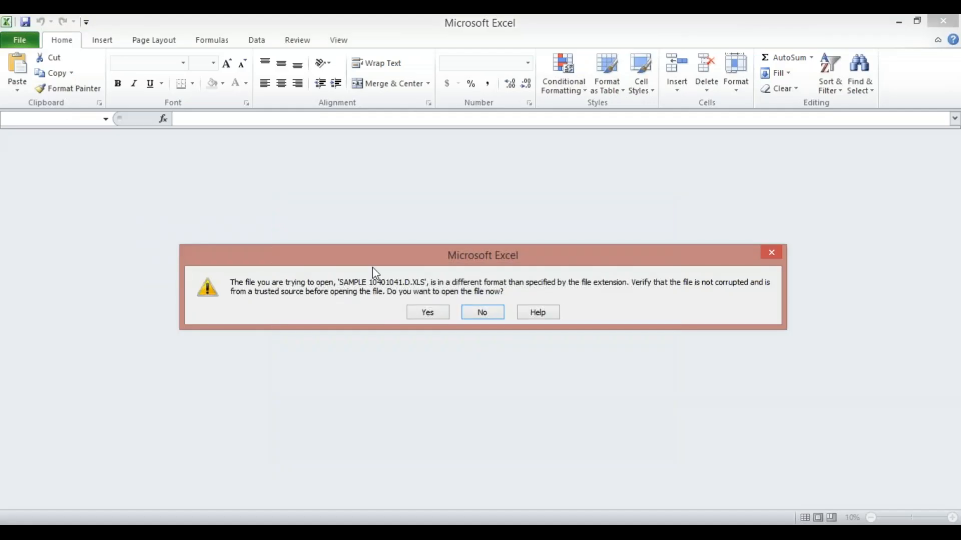
left_click(428, 312)
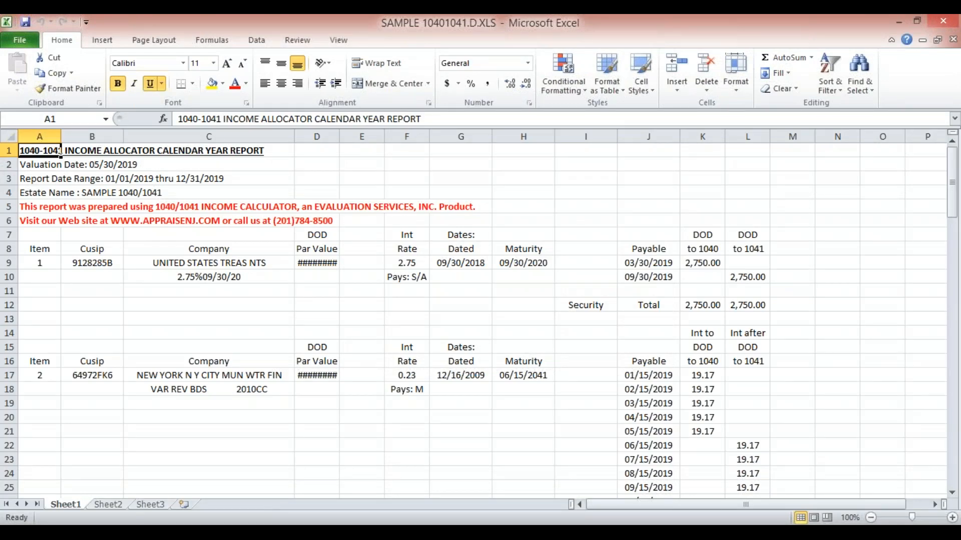
left_click_drag(339, 135, 348, 134)
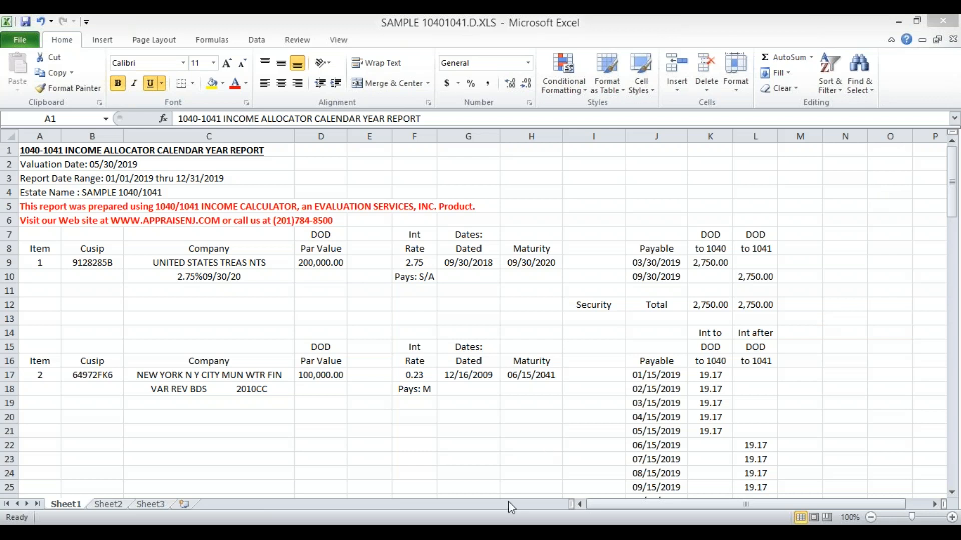
Switch to the End Webinar Chat.docx document in Word to show the closing contact information
mouse_move(463, 523)
left_click(468, 487)
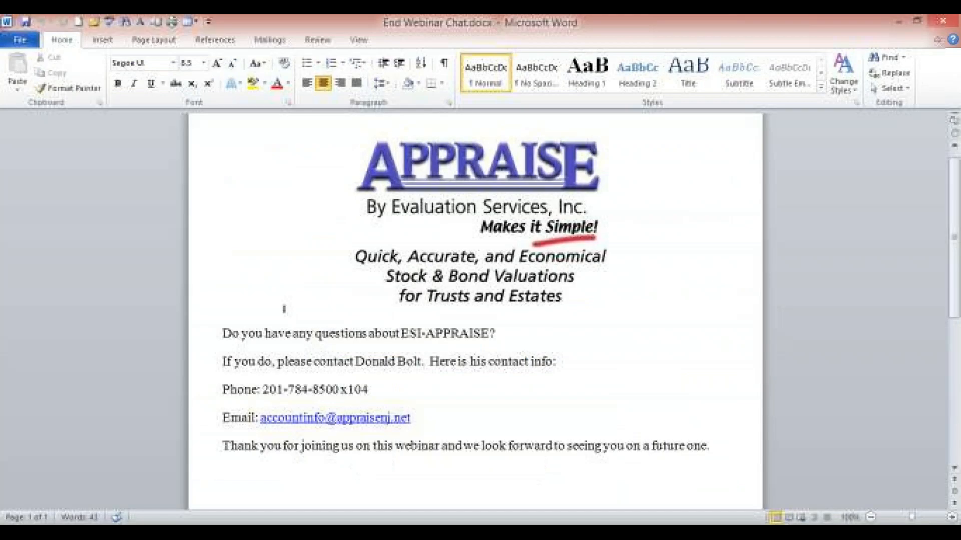